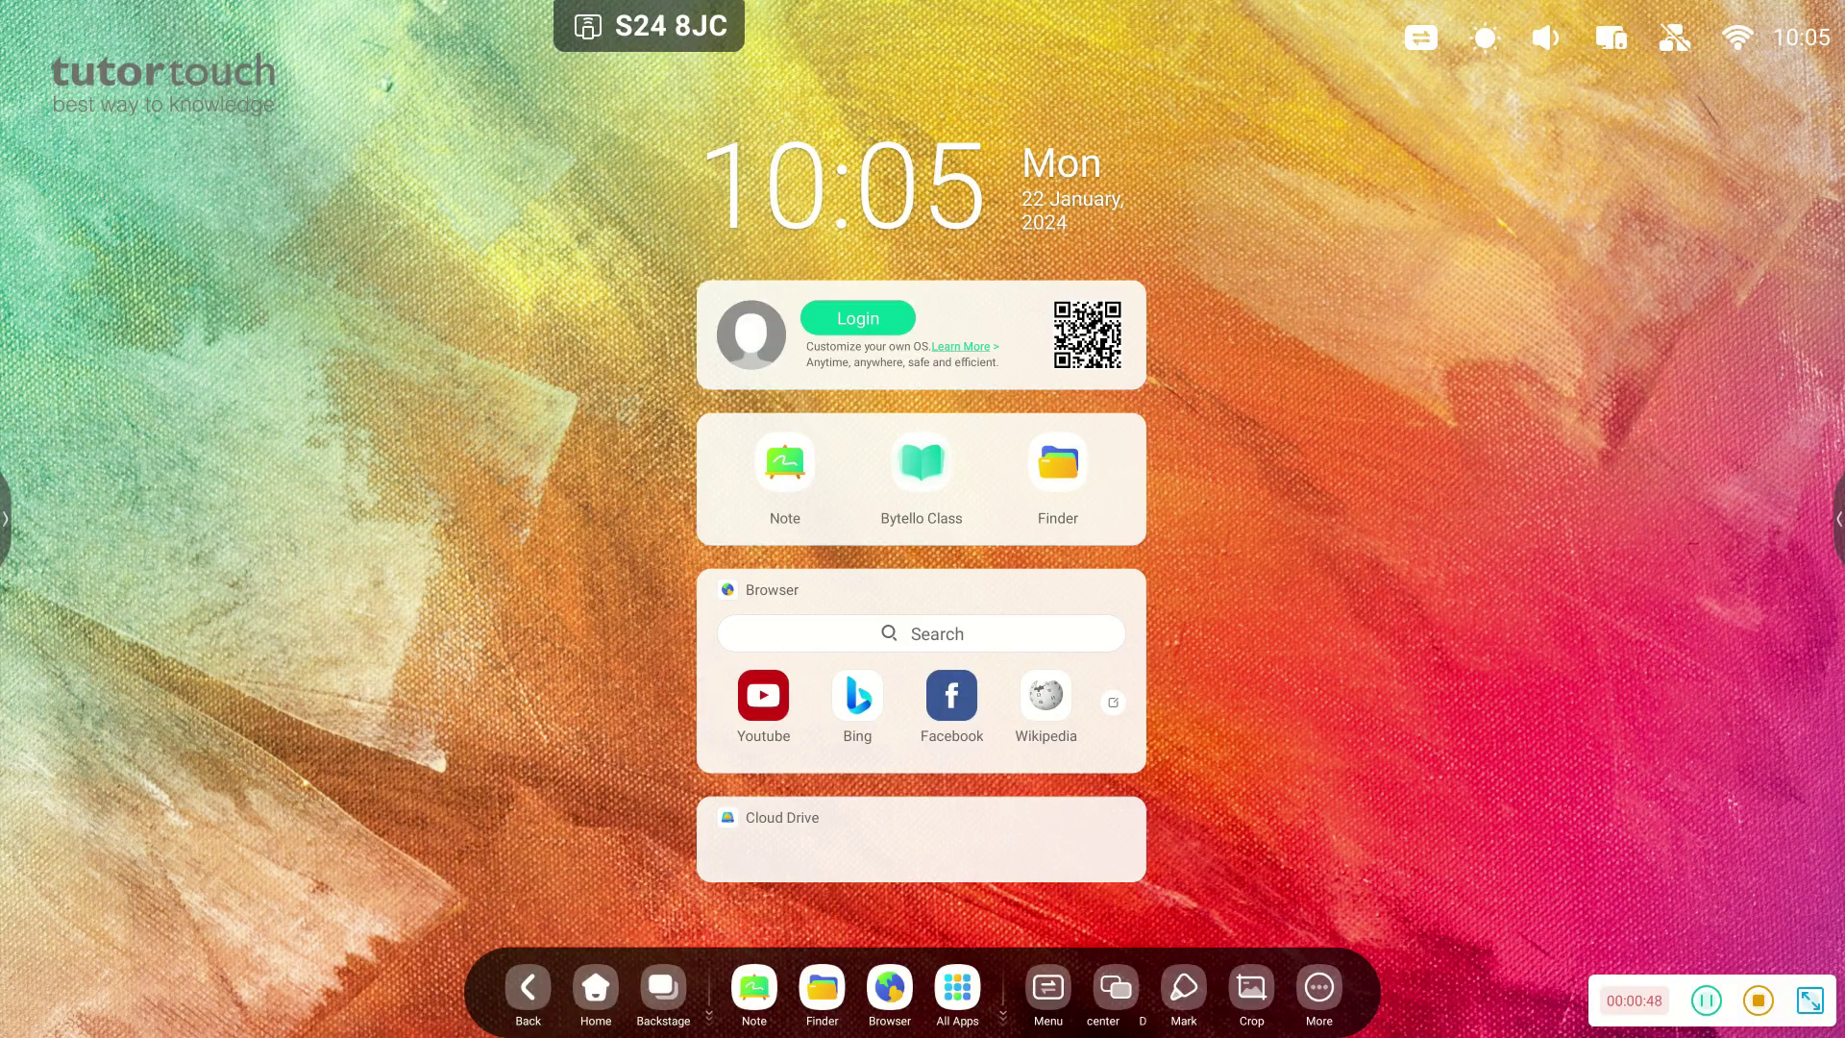
# Step: Look over the full app list and the Bytello Account login window, and close that window
pyautogui.click(957, 987)
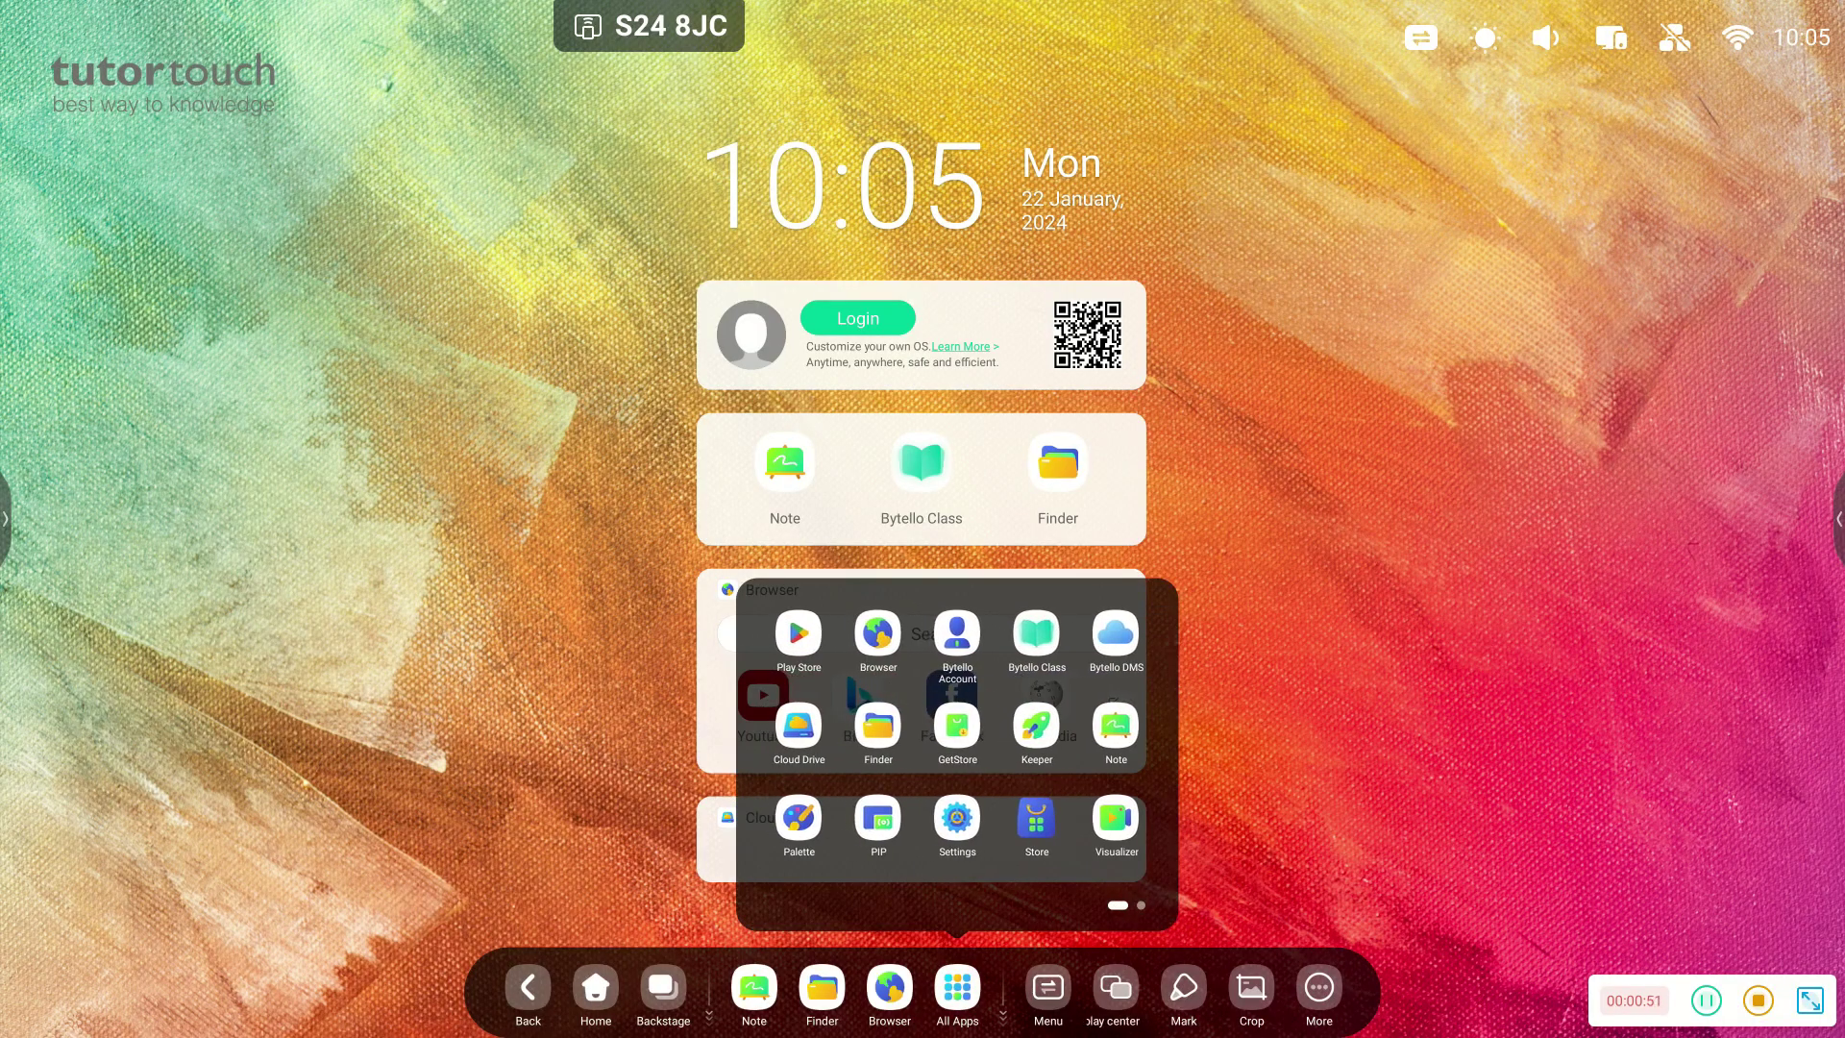
pyautogui.click(799, 632)
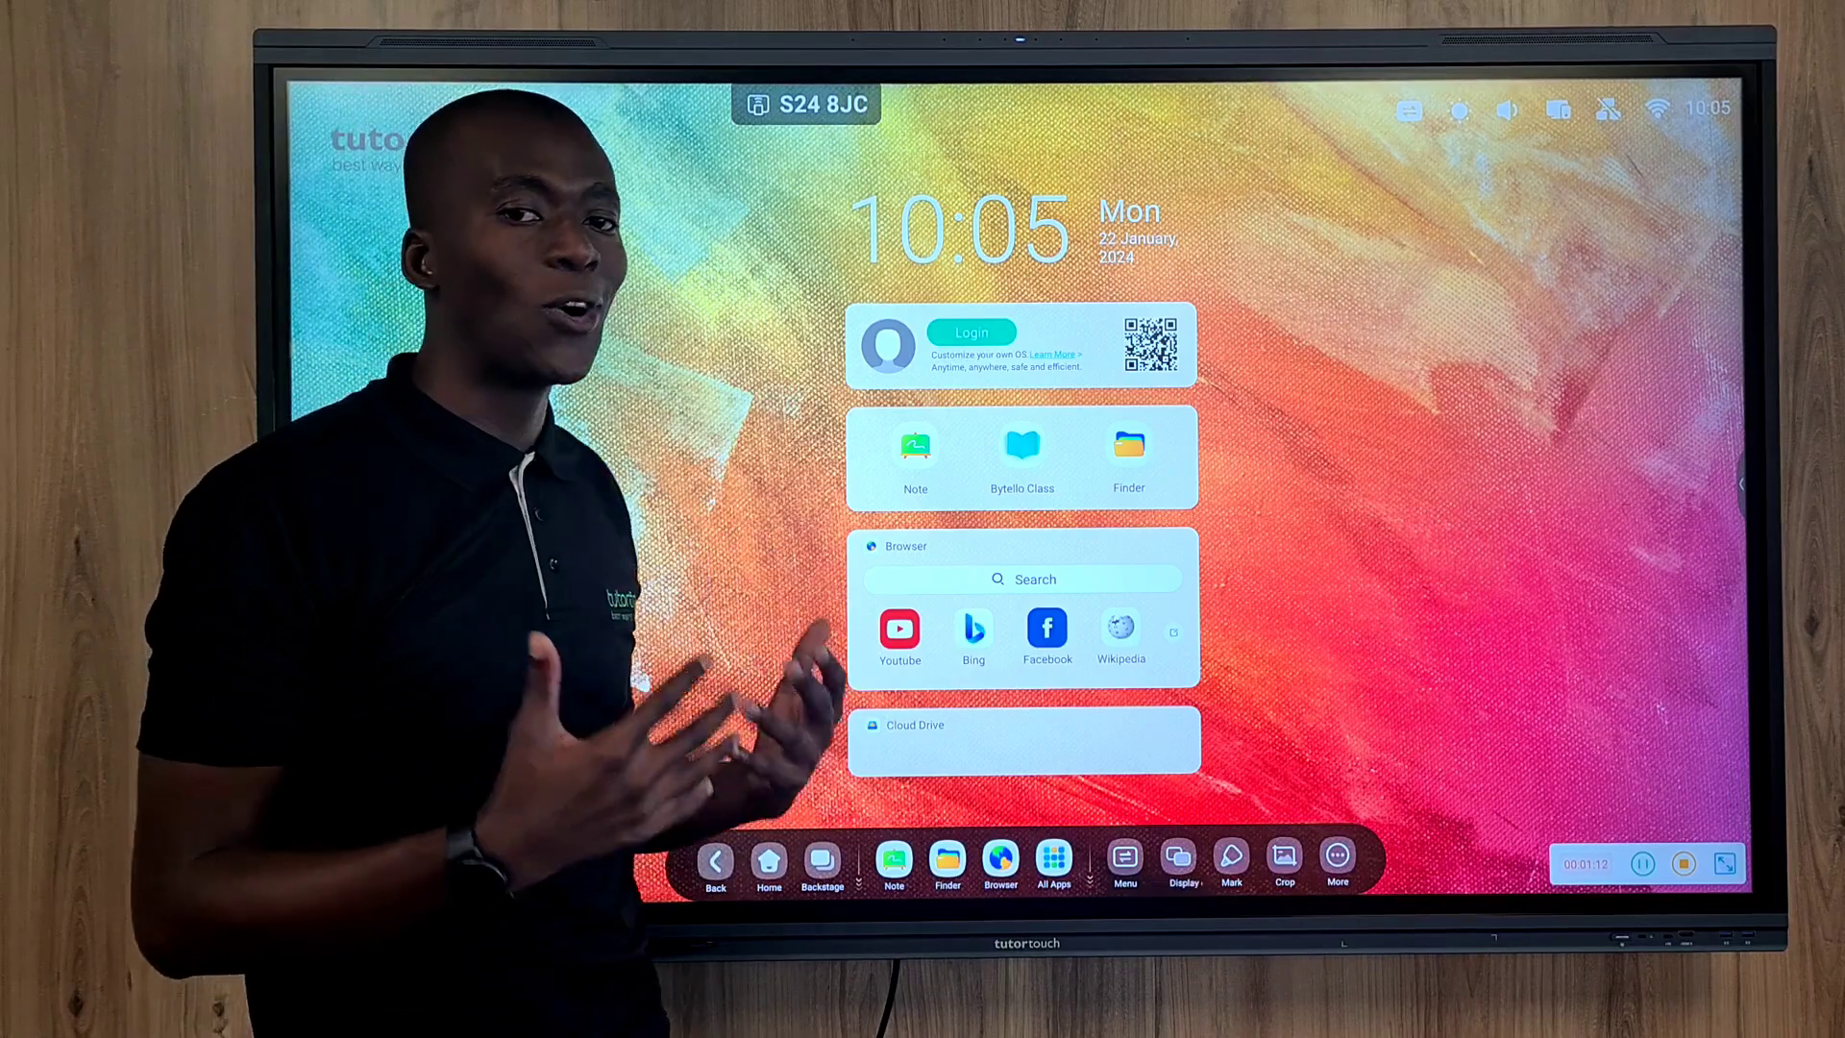
pyautogui.click(971, 333)
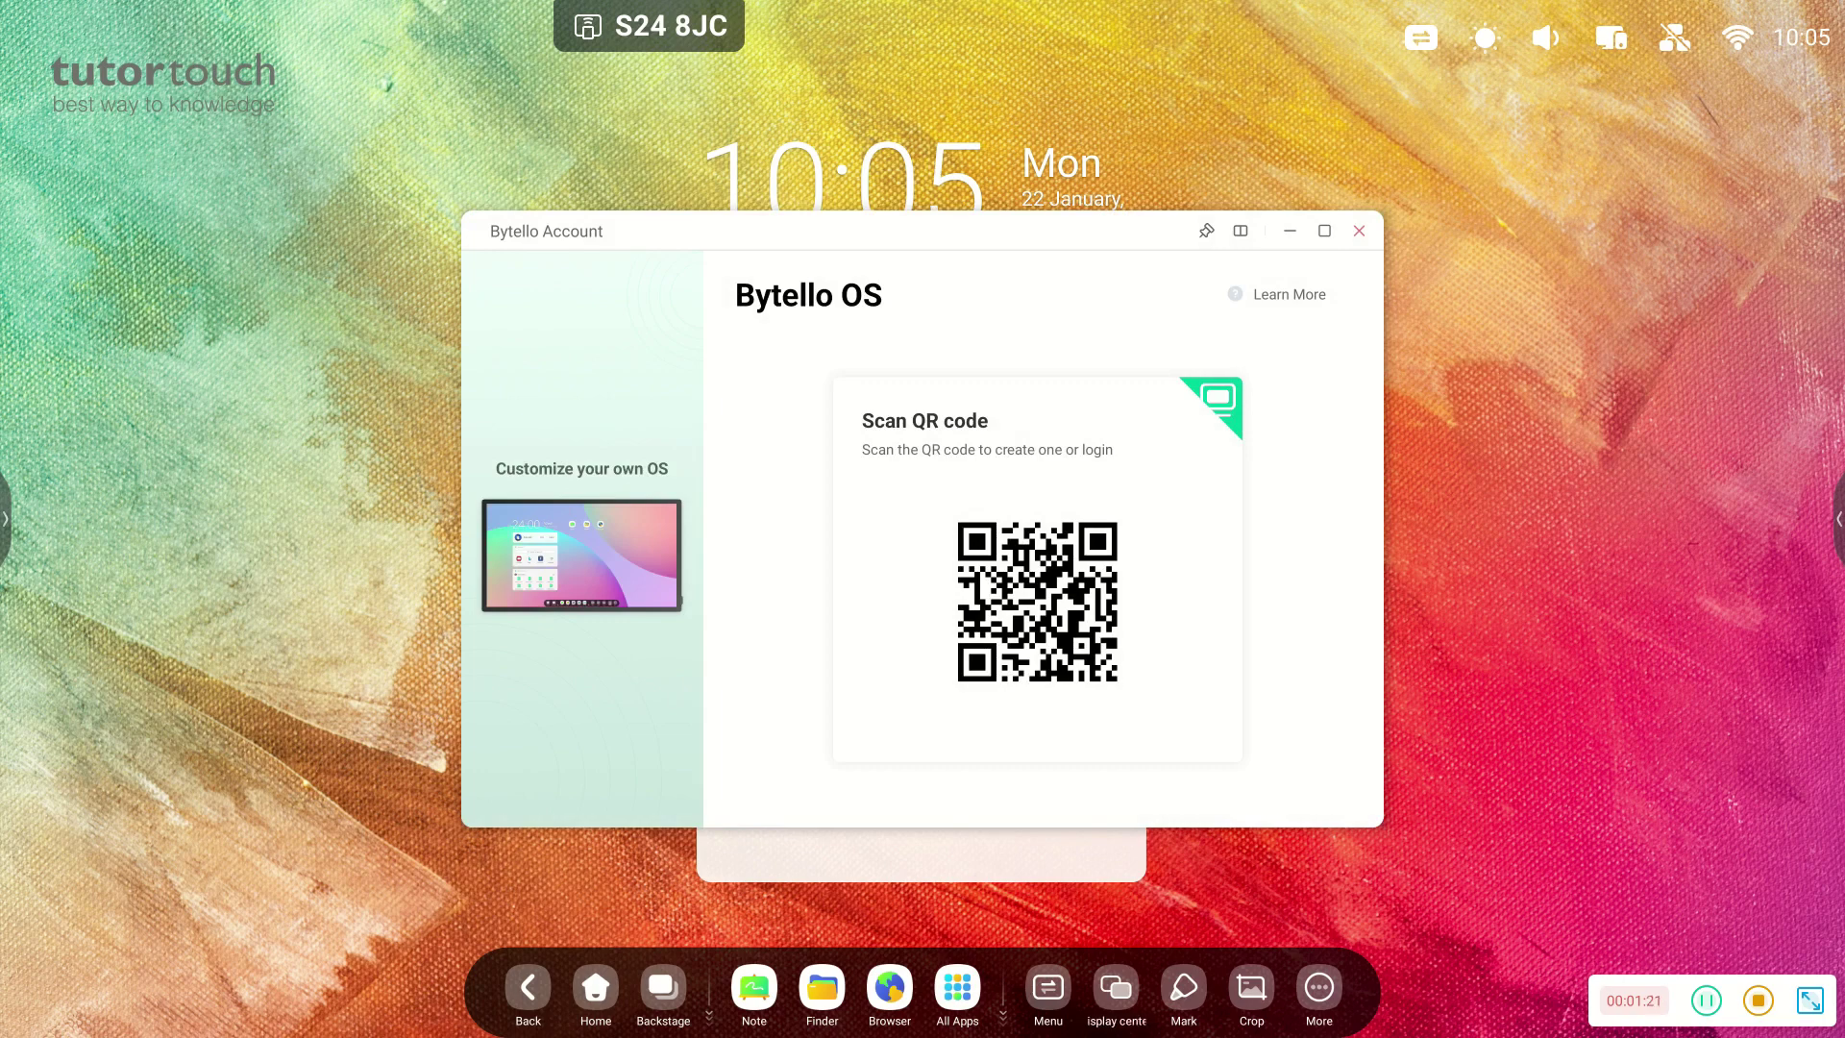
pyautogui.click(1358, 231)
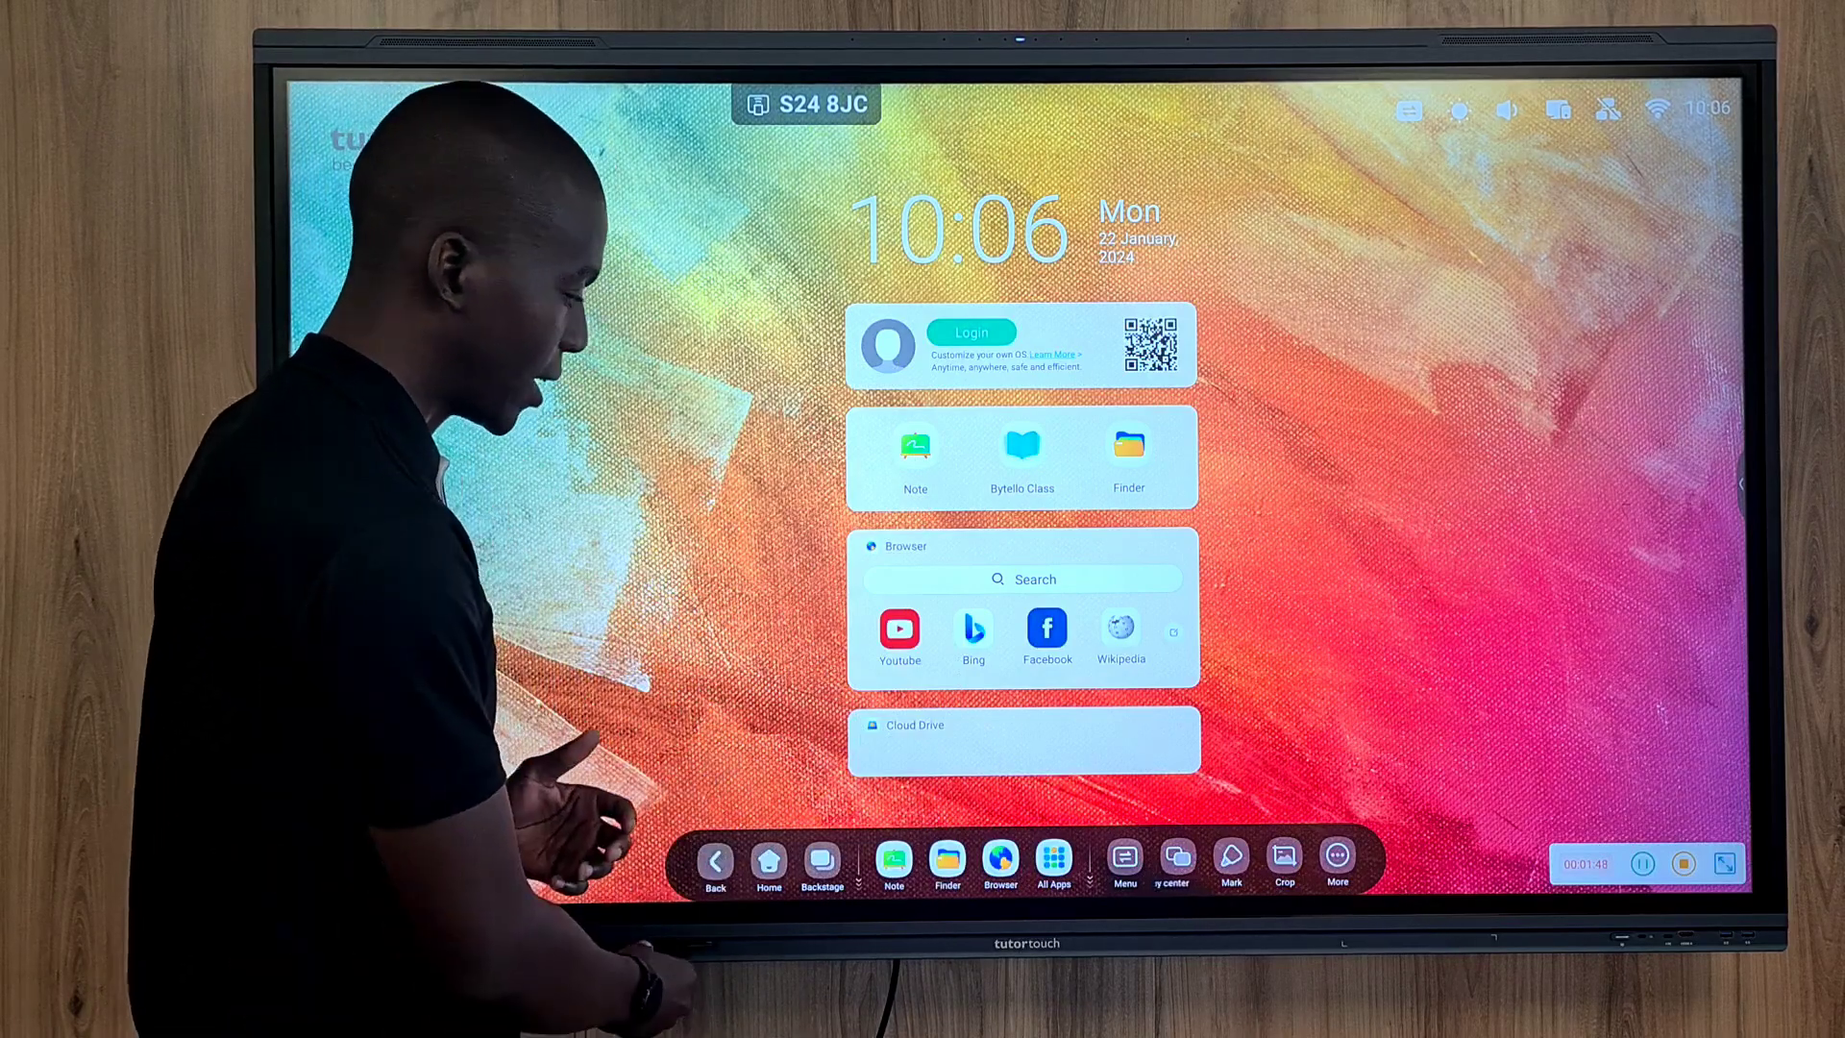
# Step: Open the Note whiteboard, maximise it and draw freehand pen strokes on the board
pyautogui.click(915, 446)
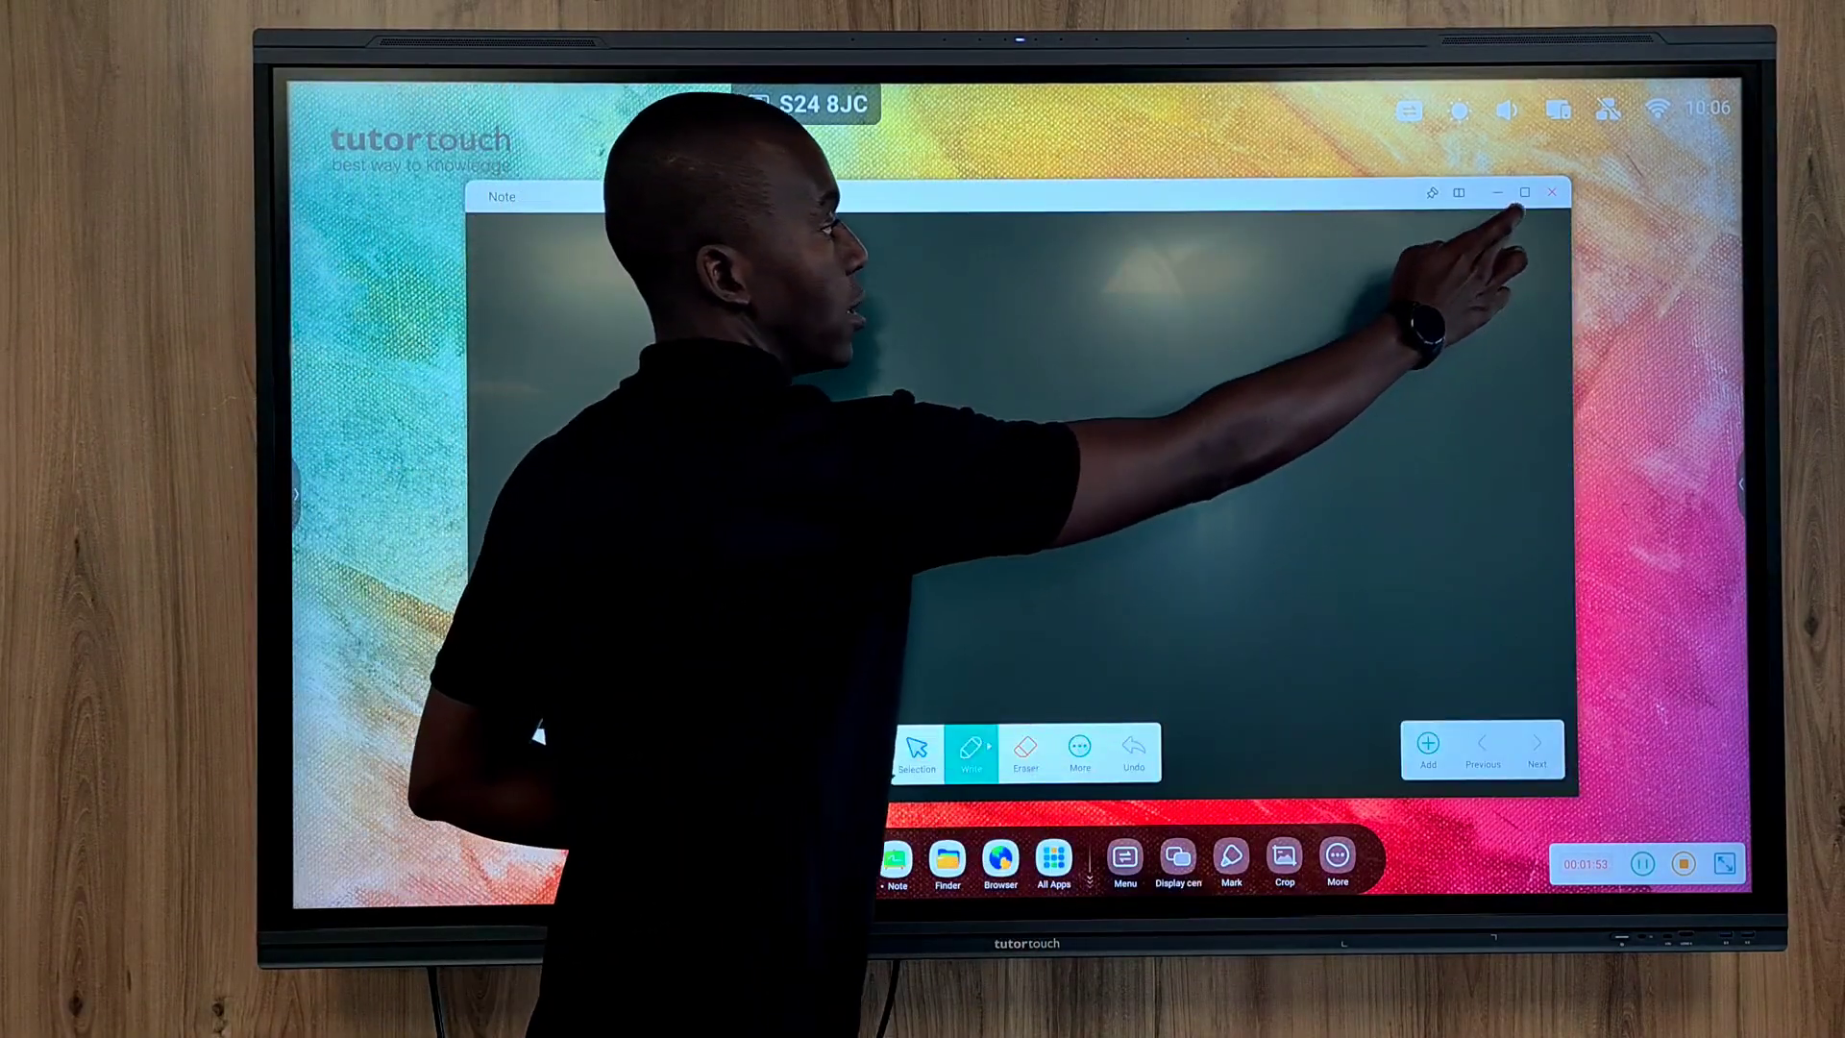
pyautogui.click(1524, 192)
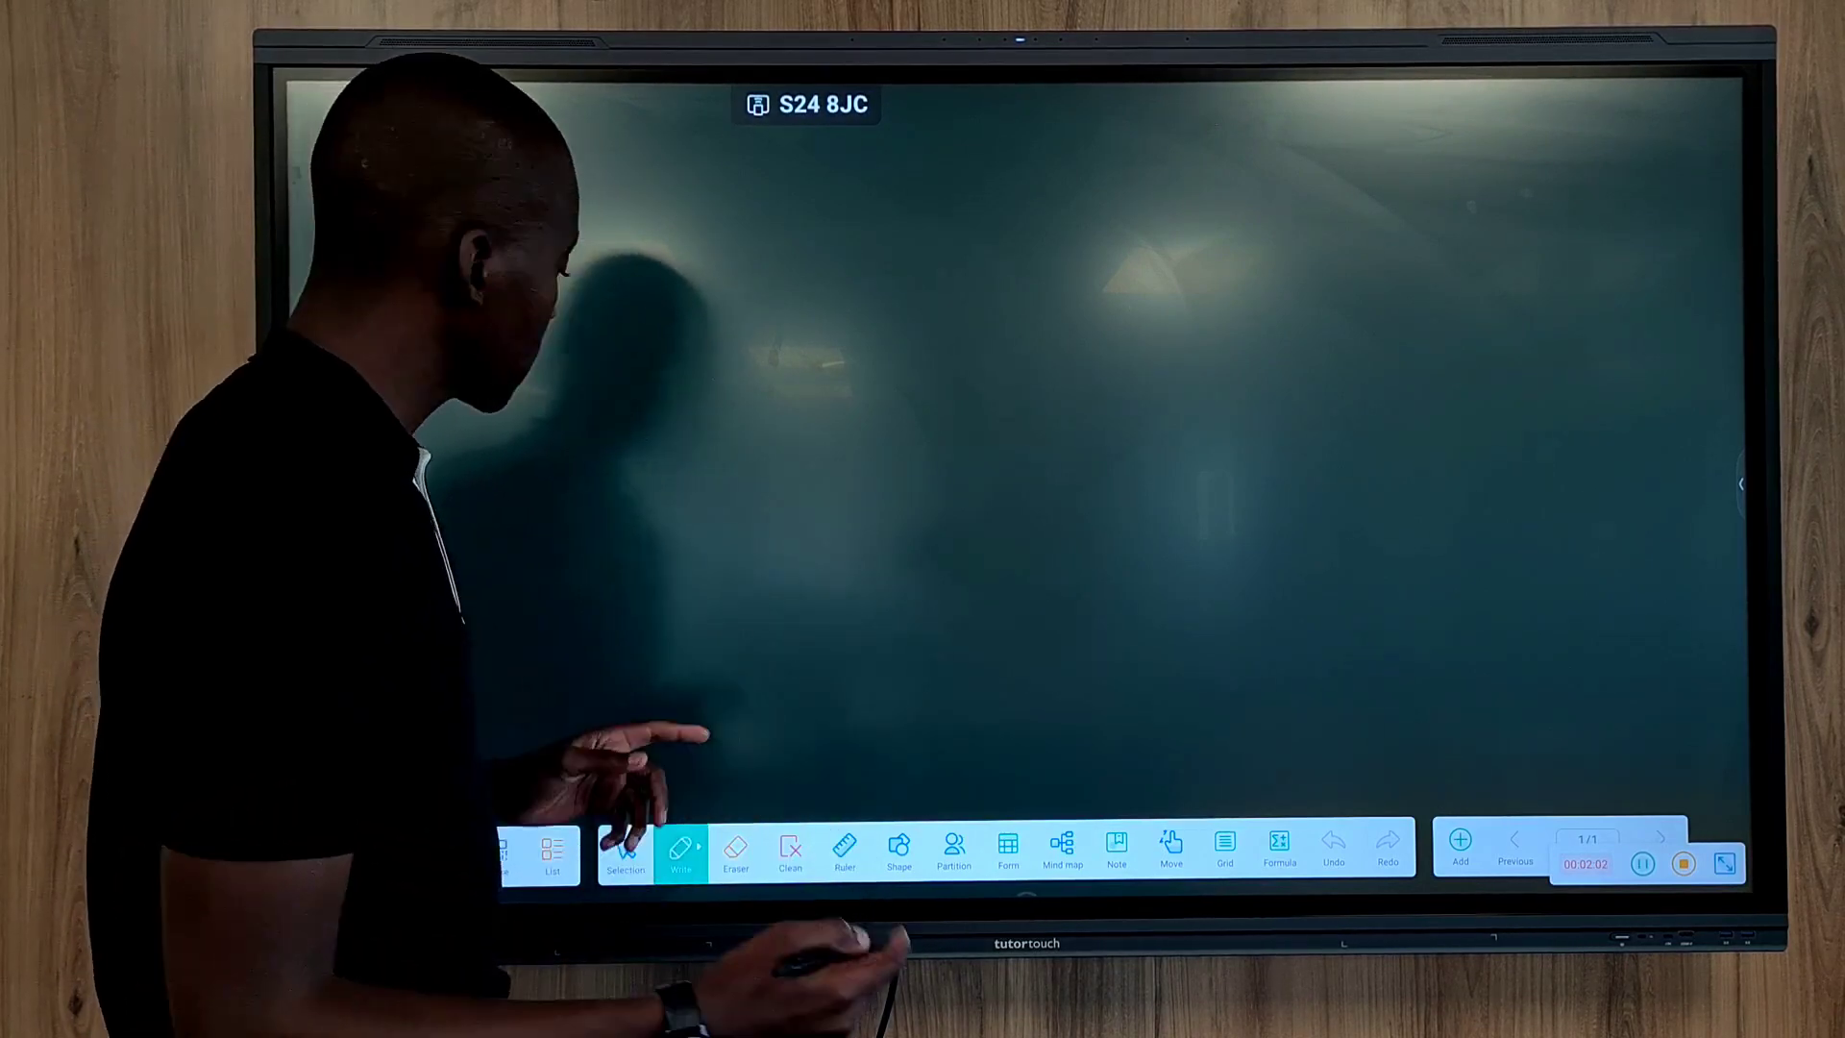
pyautogui.moveTo(280, 685); pyautogui.dragTo(496, 338)
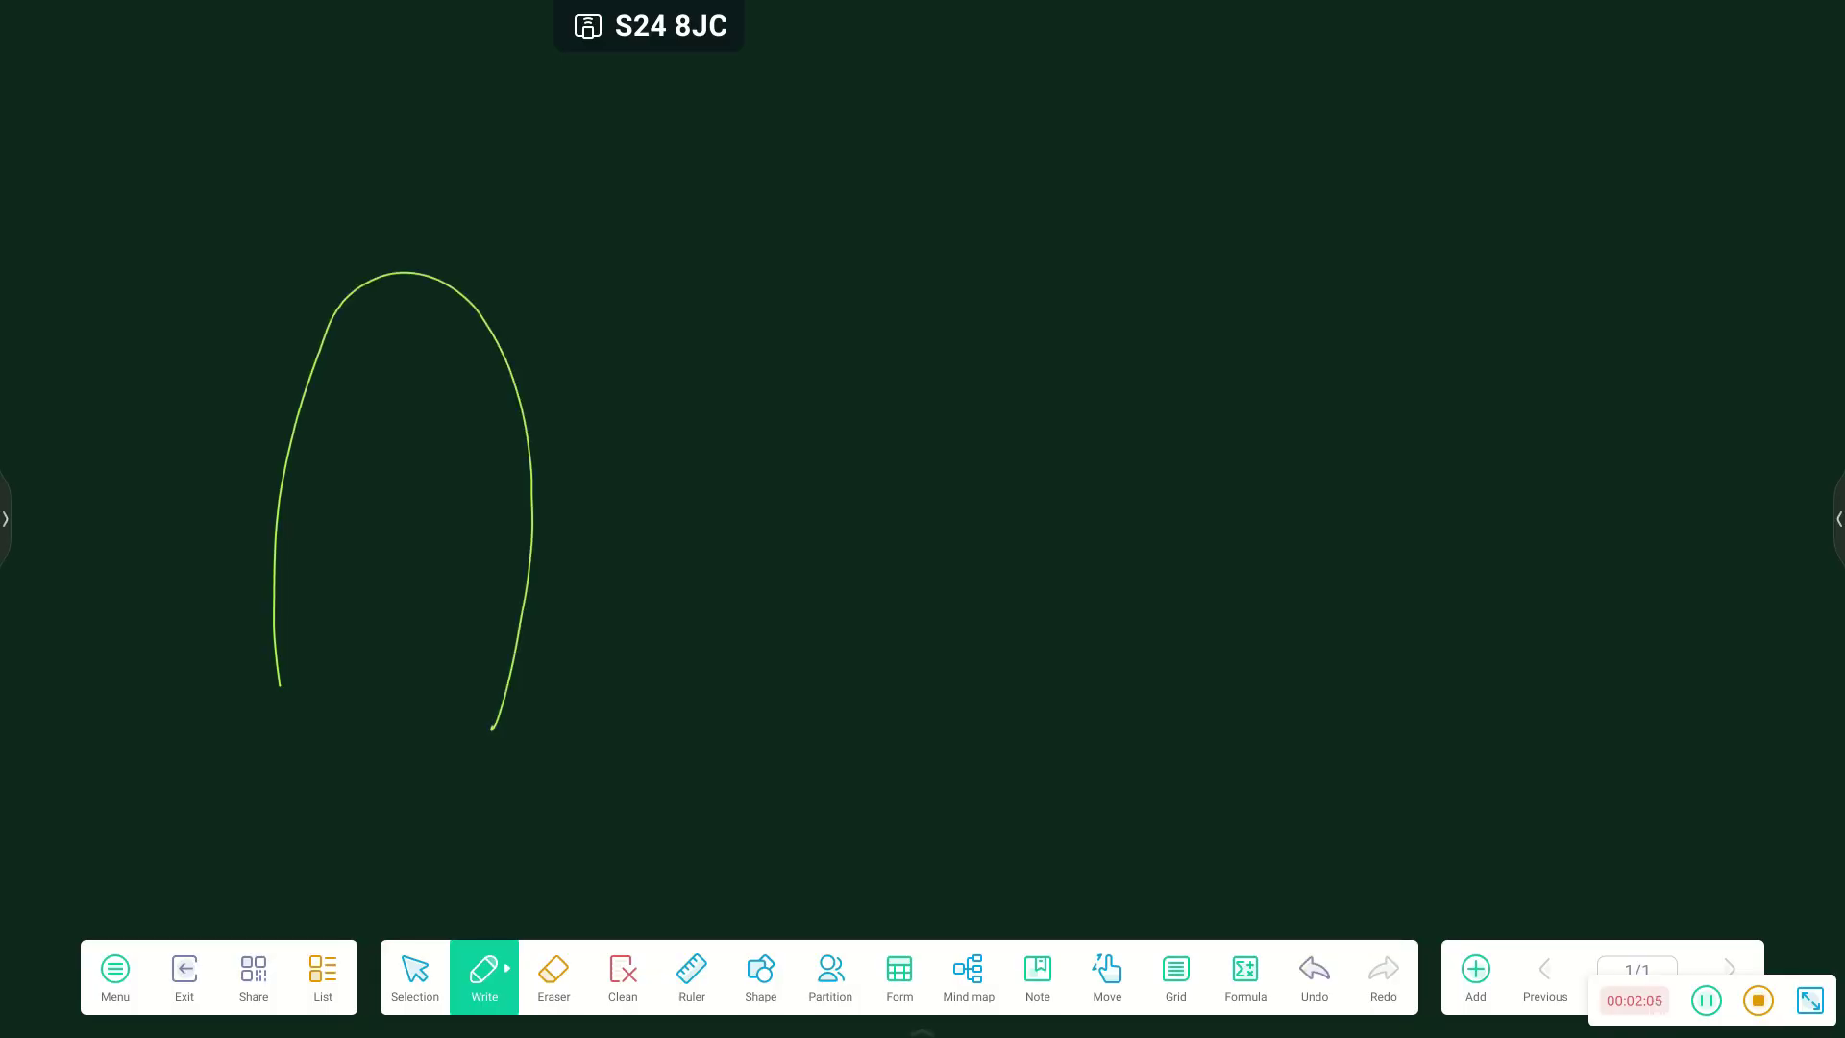
pyautogui.moveTo(640, 723)
pyautogui.mouseDown()
pyautogui.moveTo(750, 337)
pyautogui.moveTo(938, 713)
pyautogui.mouseUp()
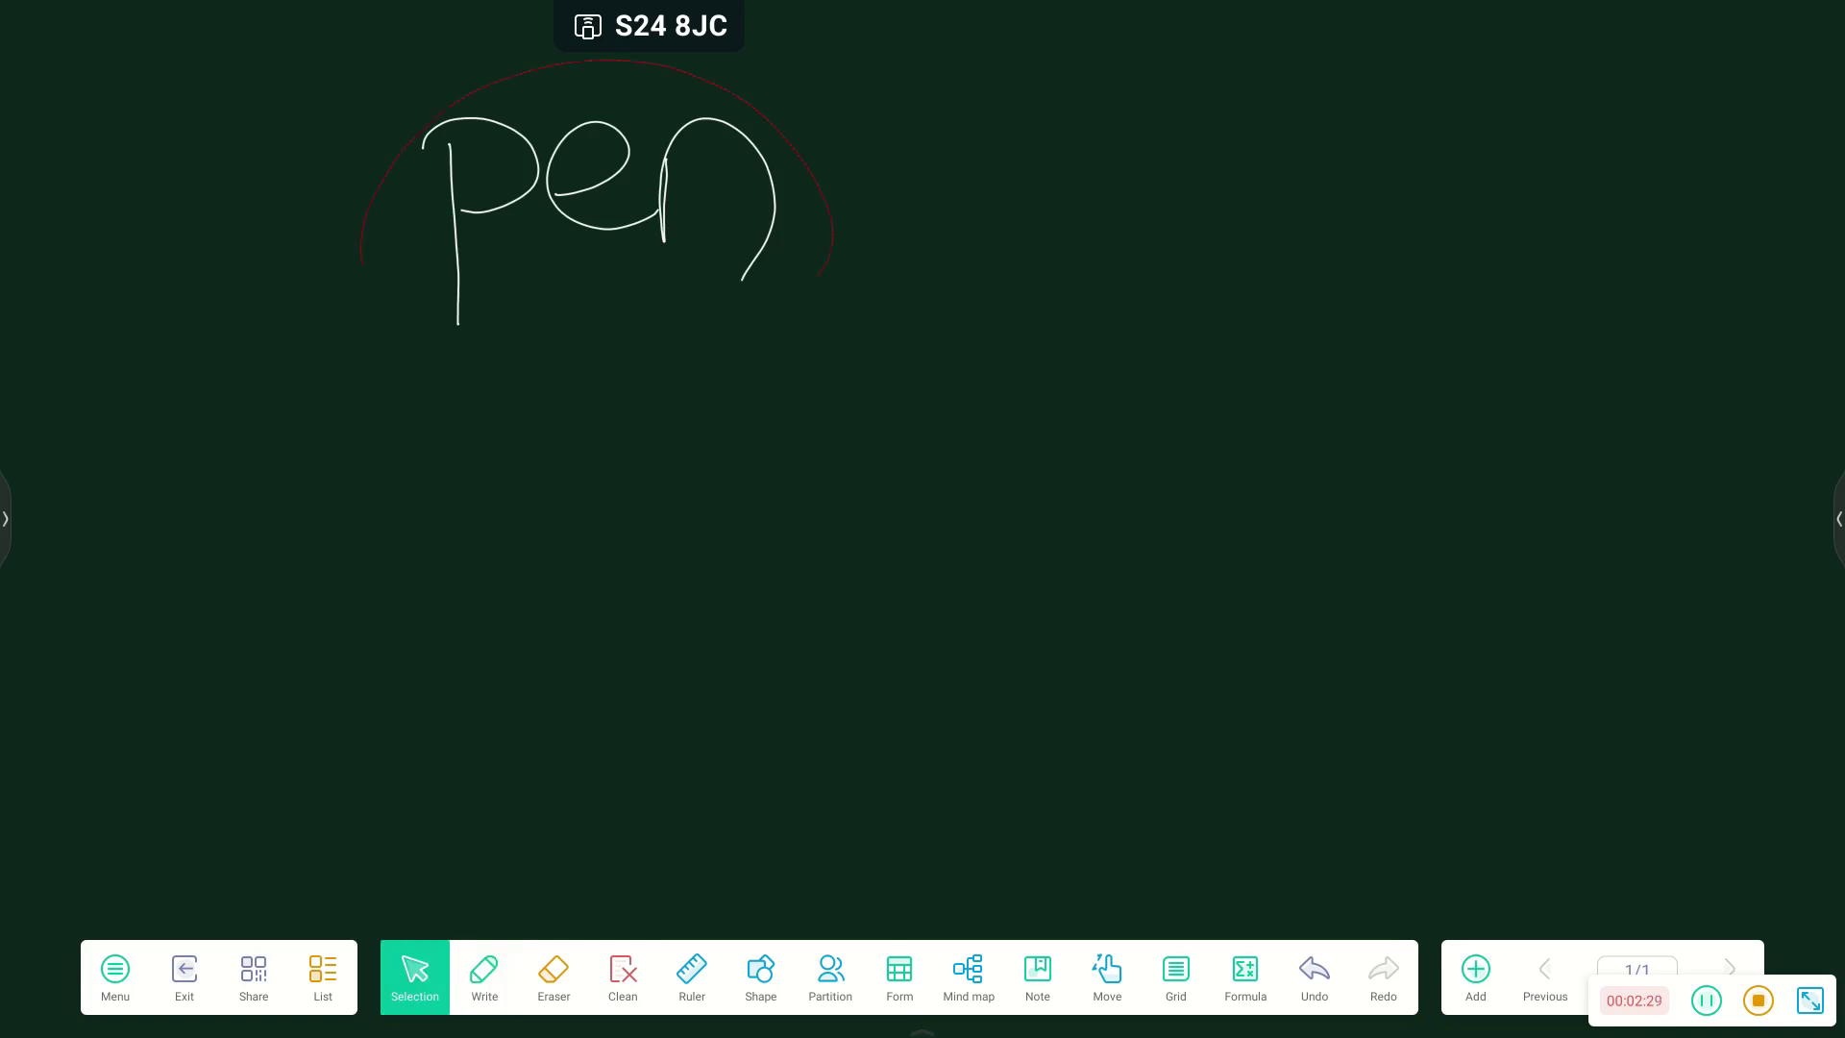
# Step: Lasso the handwritten word "pen" and convert it to clean text with SmartWrite
pyautogui.moveTo(818, 274); pyautogui.dragTo(819, 274)
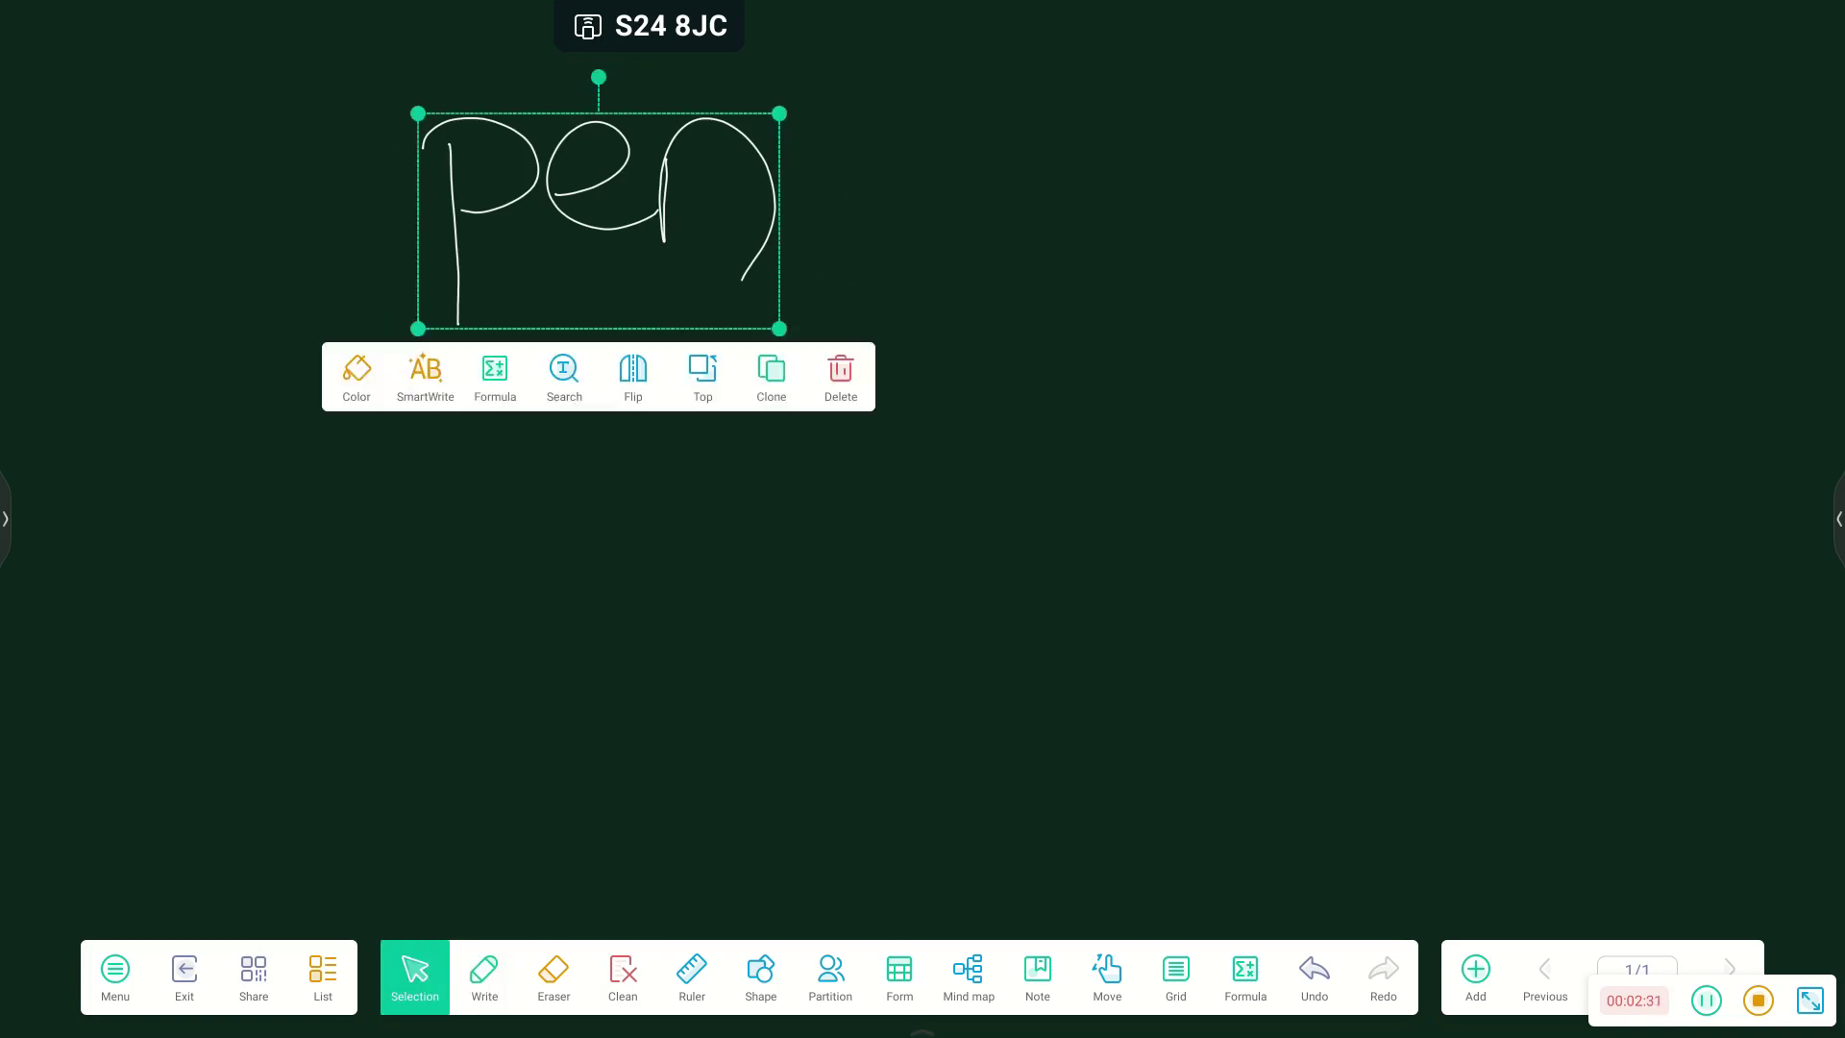
pyautogui.click(425, 375)
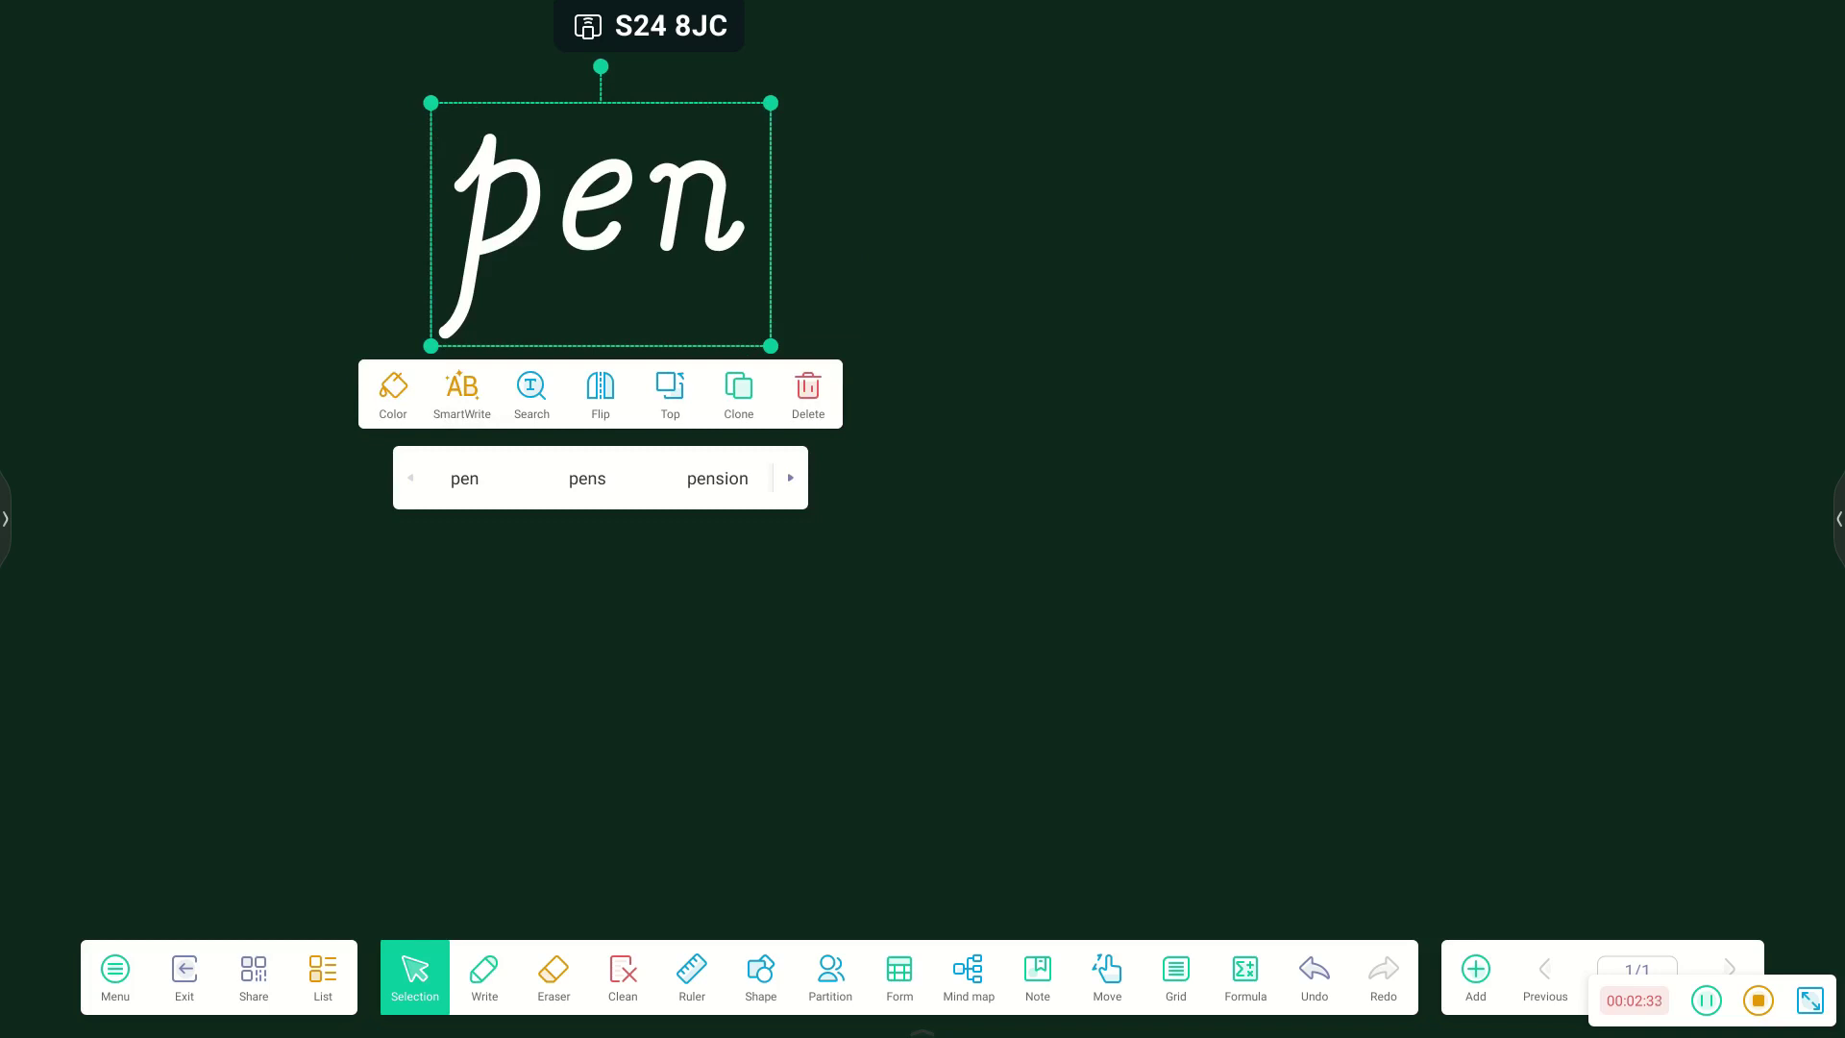
# Step: Search the web for the selected word "pen", staying signed out of Google, and place a pen picture from the results below the word
pyautogui.click(532, 392)
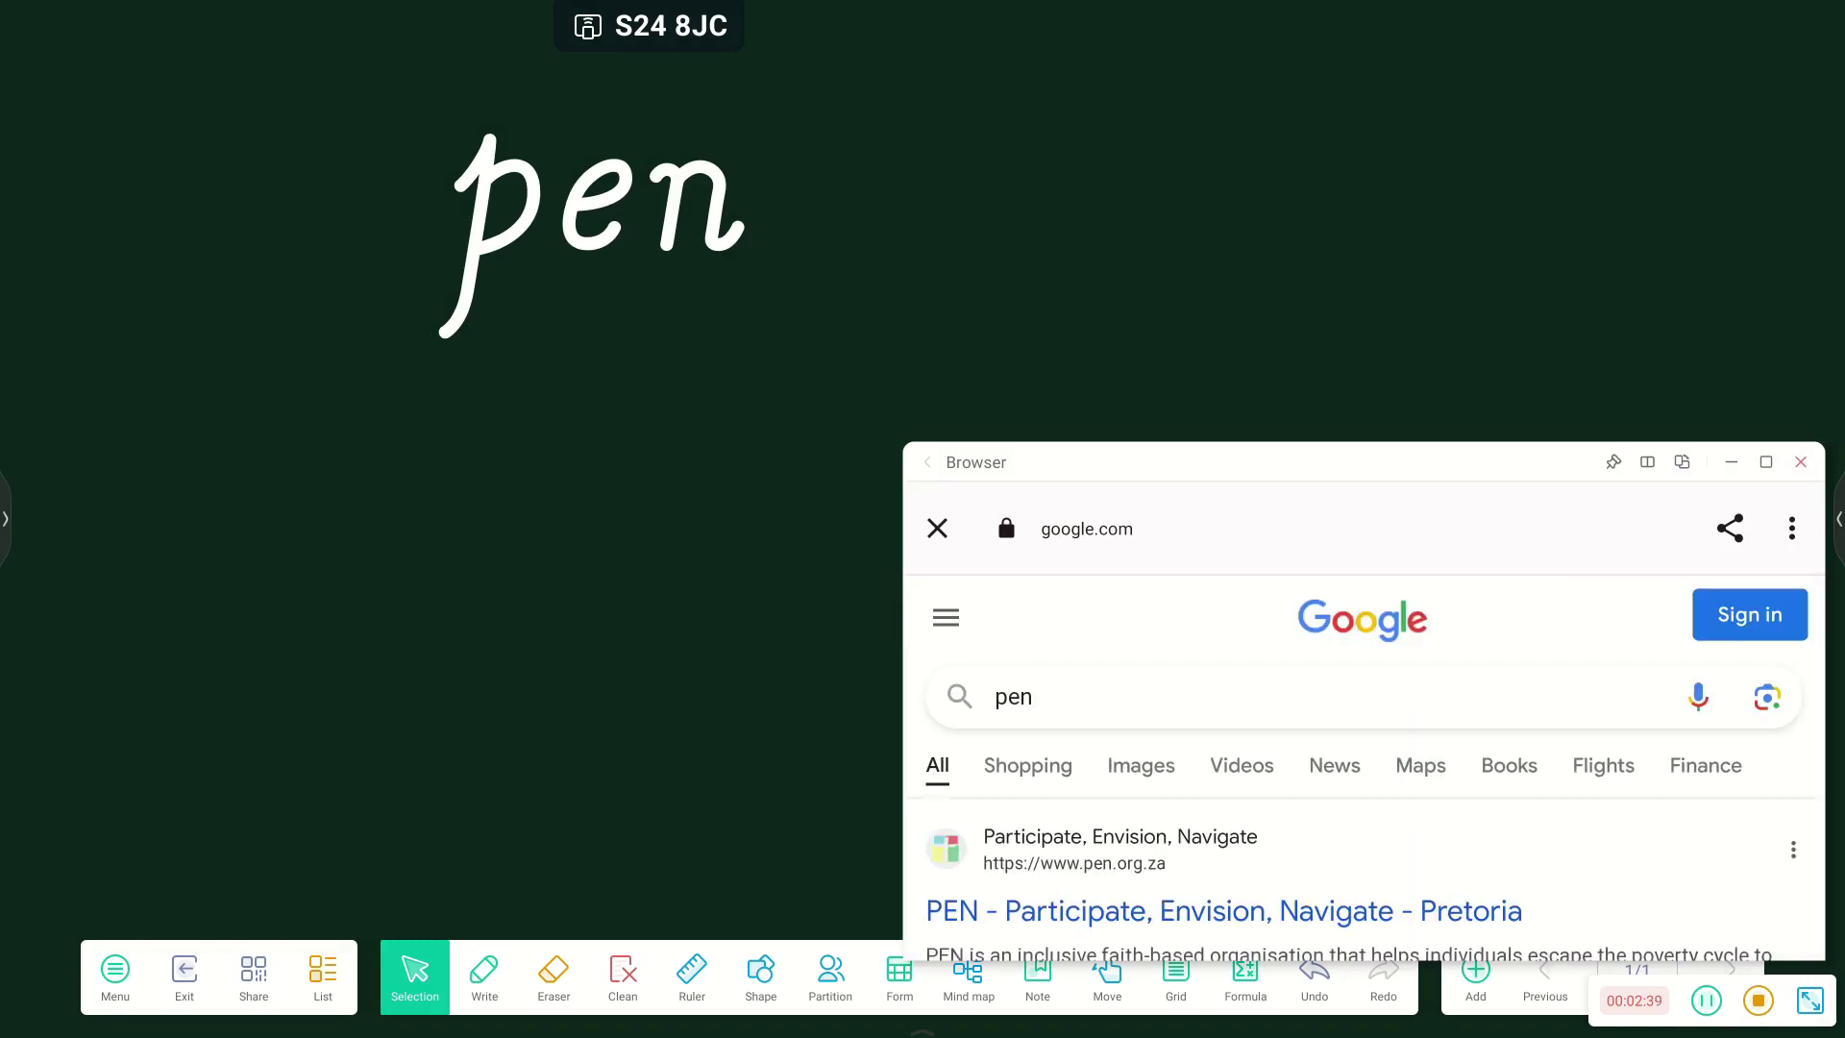
pyautogui.scroll(-1, 1364, 769)
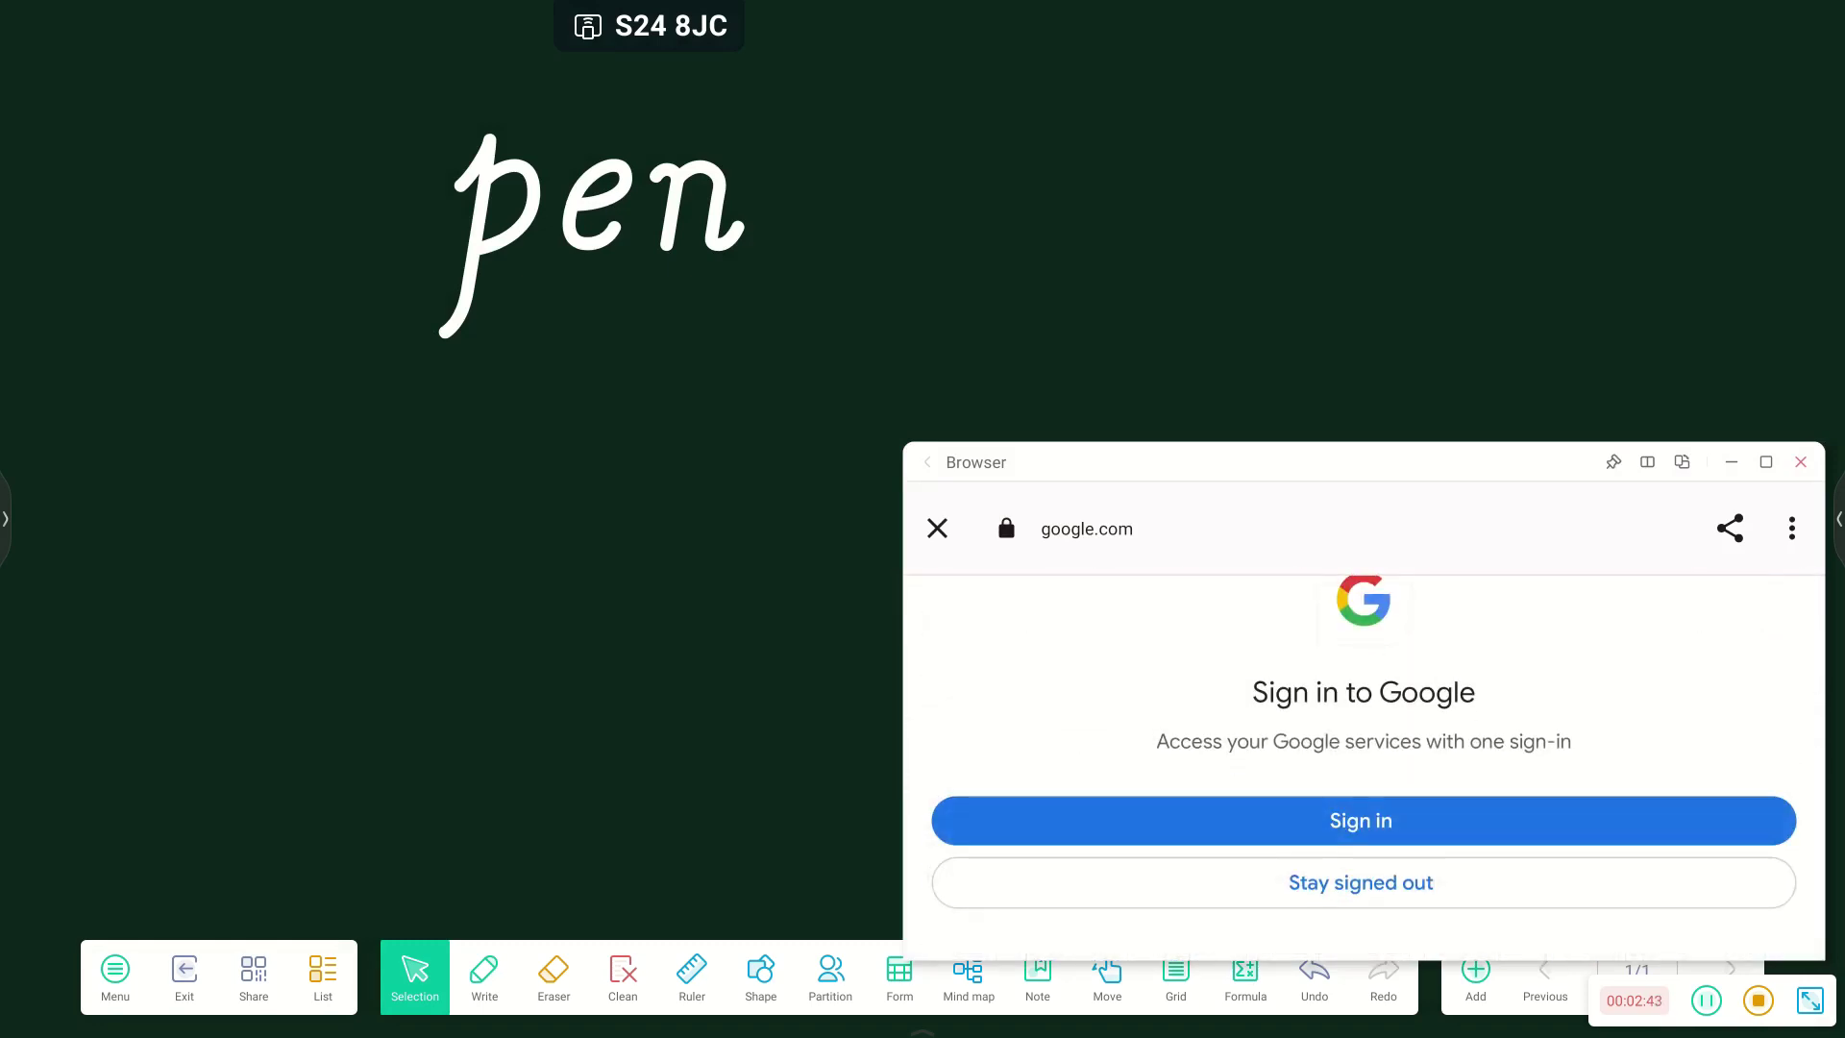
pyautogui.click(1360, 882)
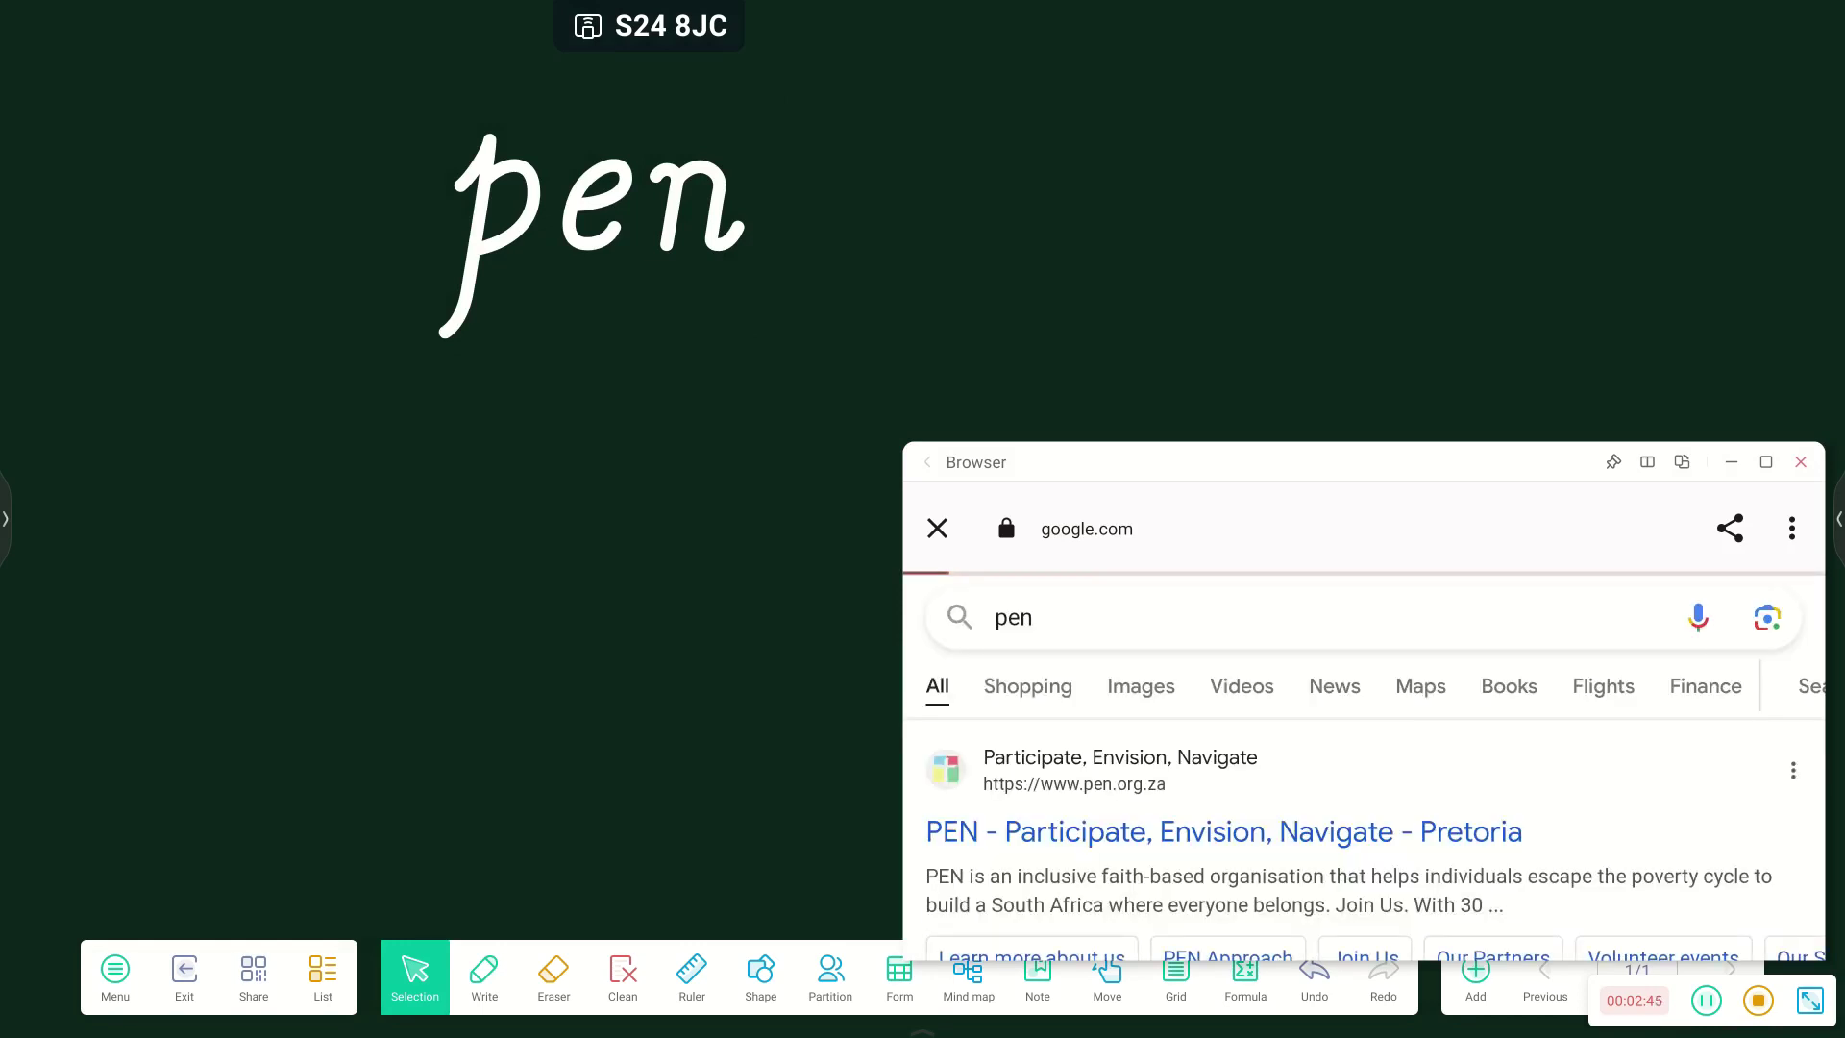
pyautogui.scroll(-5, 1364, 769)
pyautogui.moveTo(1060, 738); pyautogui.dragTo(603, 360)
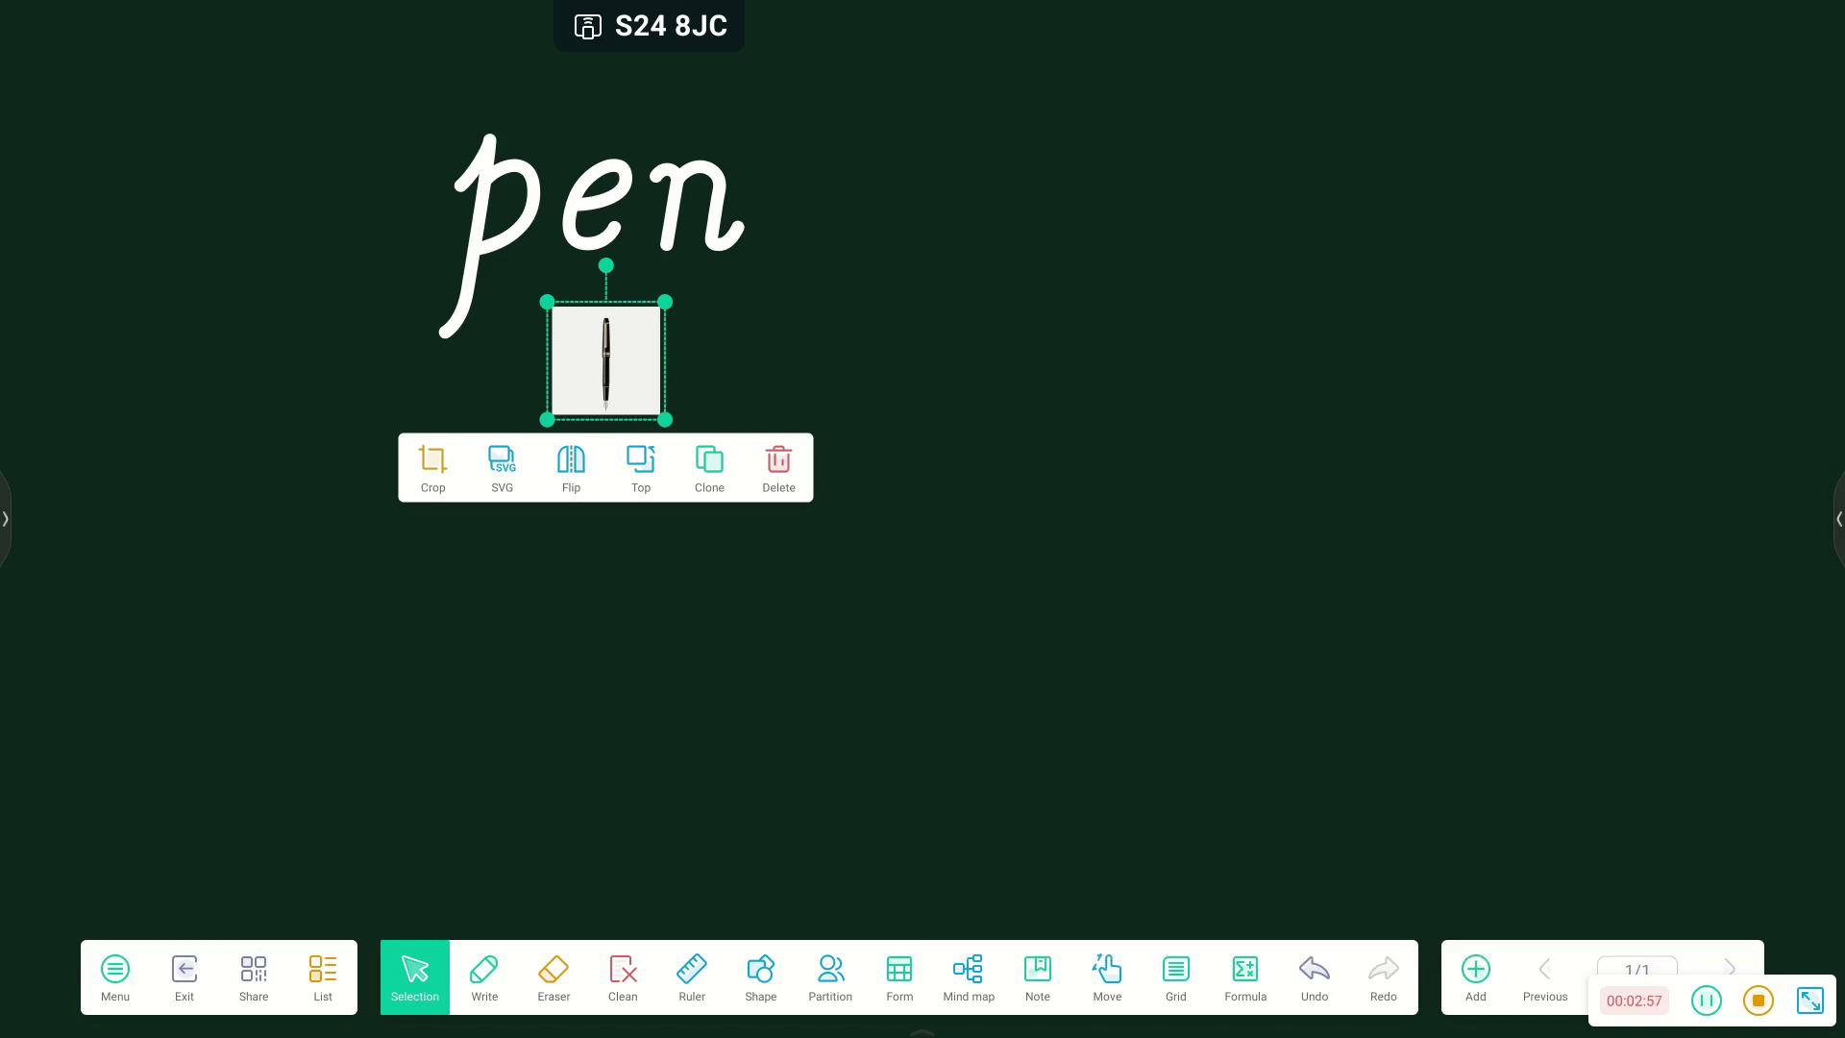
# Step: Split the board into four partitions (4P), scribble in the first two sections and erase most of the second scribble
pyautogui.click(830, 977)
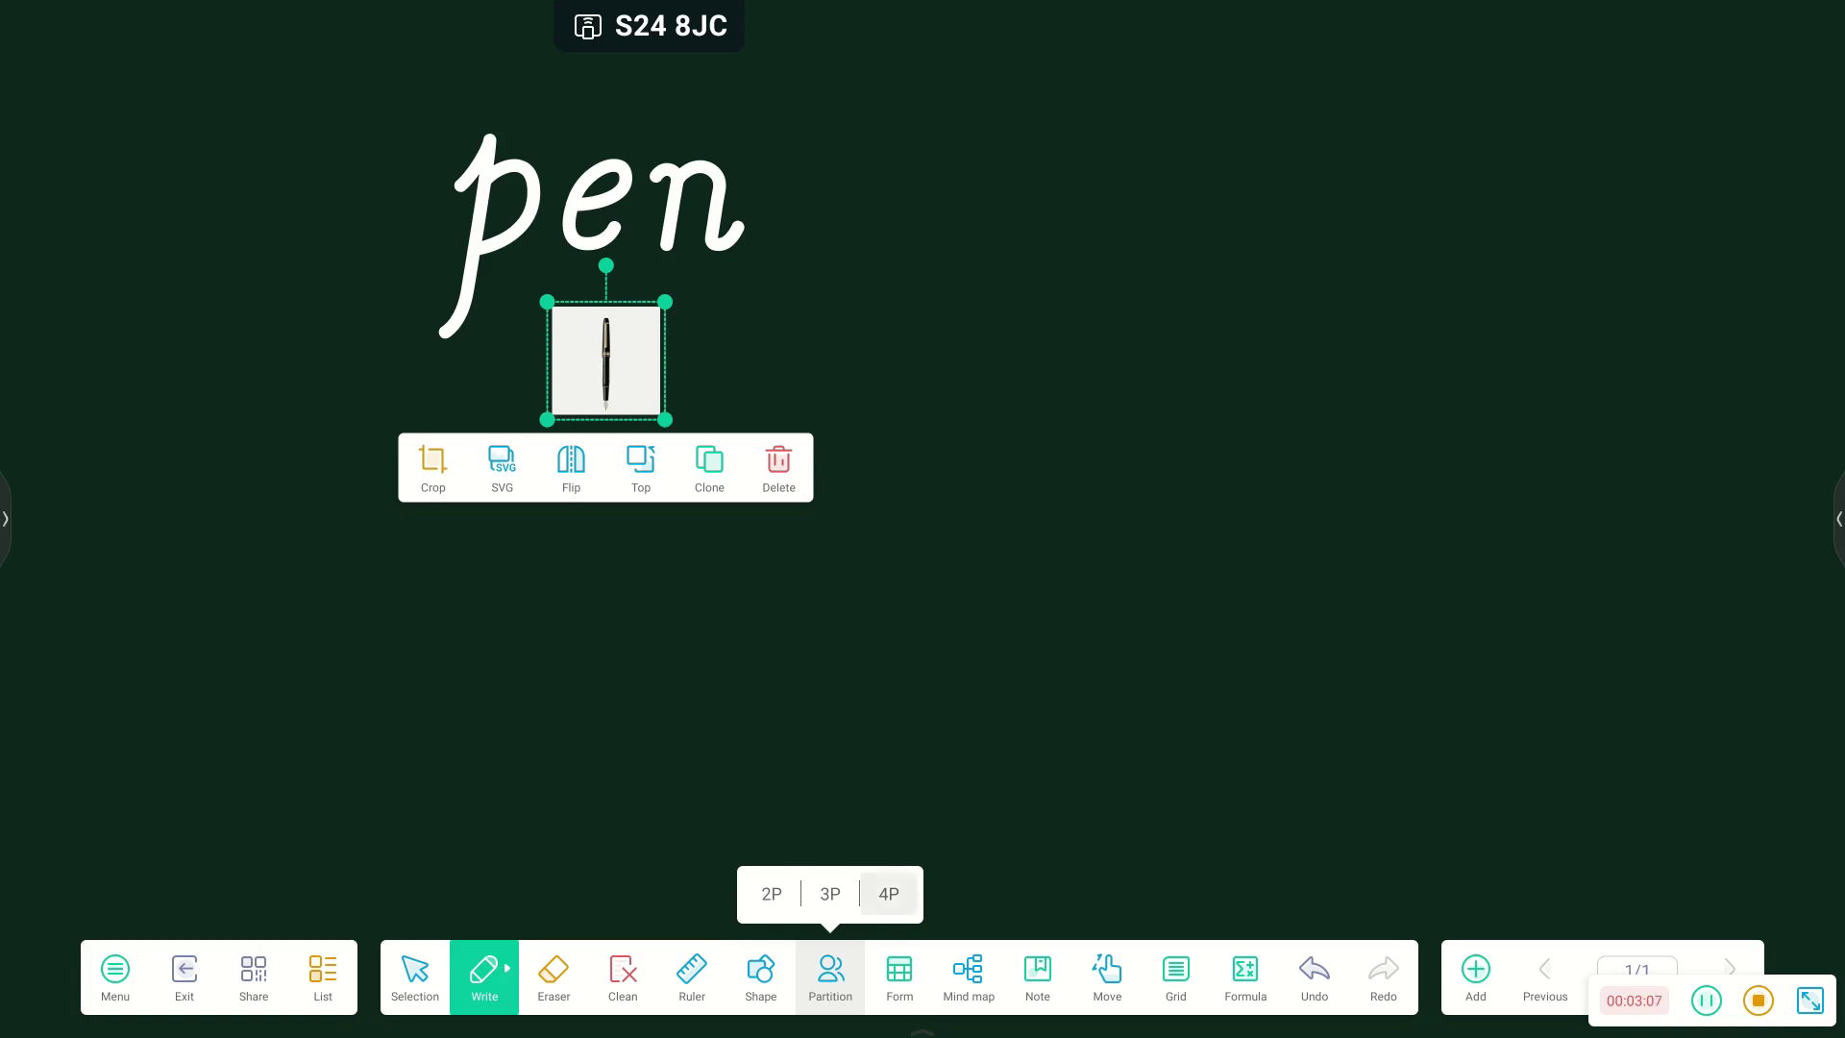
pyautogui.click(889, 894)
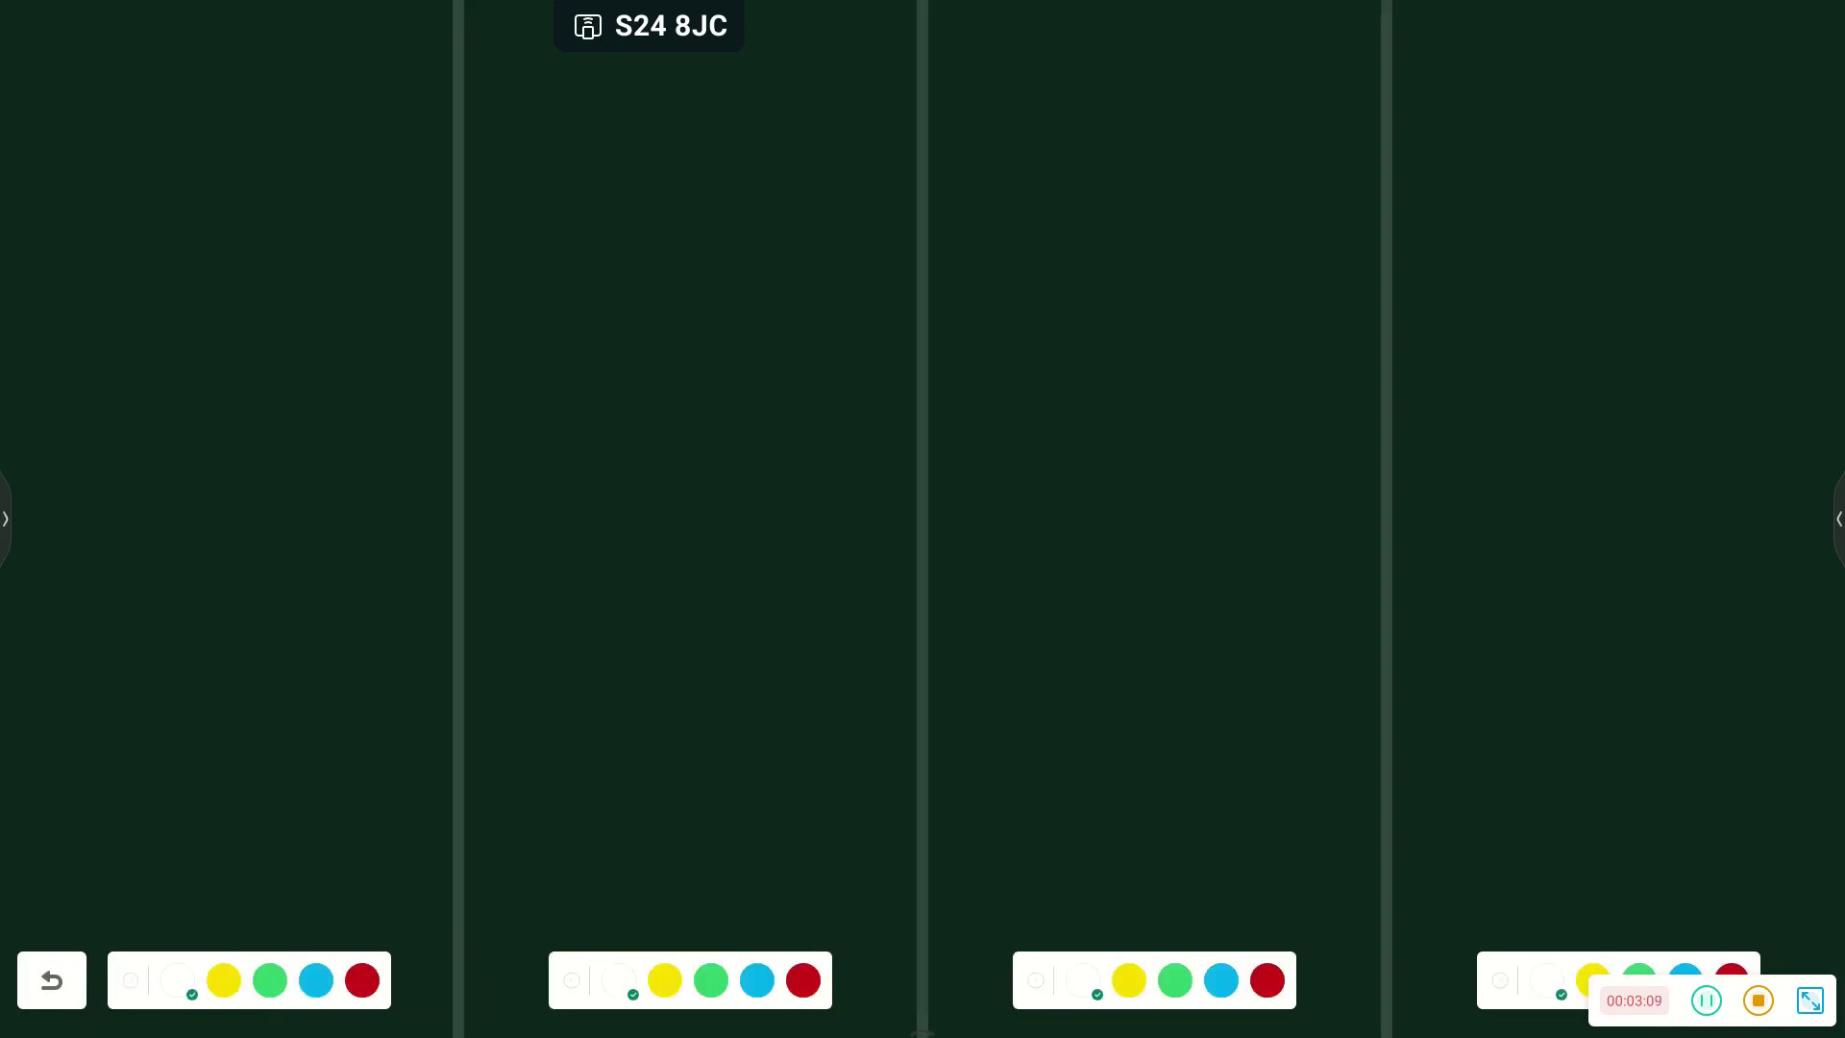
pyautogui.moveTo(258, 490)
pyautogui.mouseDown()
pyautogui.moveTo(451, 596)
pyautogui.moveTo(307, 434)
pyautogui.moveTo(451, 676)
pyautogui.mouseUp()
pyautogui.moveTo(471, 452)
pyautogui.mouseDown()
pyautogui.moveTo(788, 384)
pyautogui.moveTo(538, 653)
pyautogui.moveTo(904, 480)
pyautogui.moveTo(774, 816)
pyautogui.mouseUp()
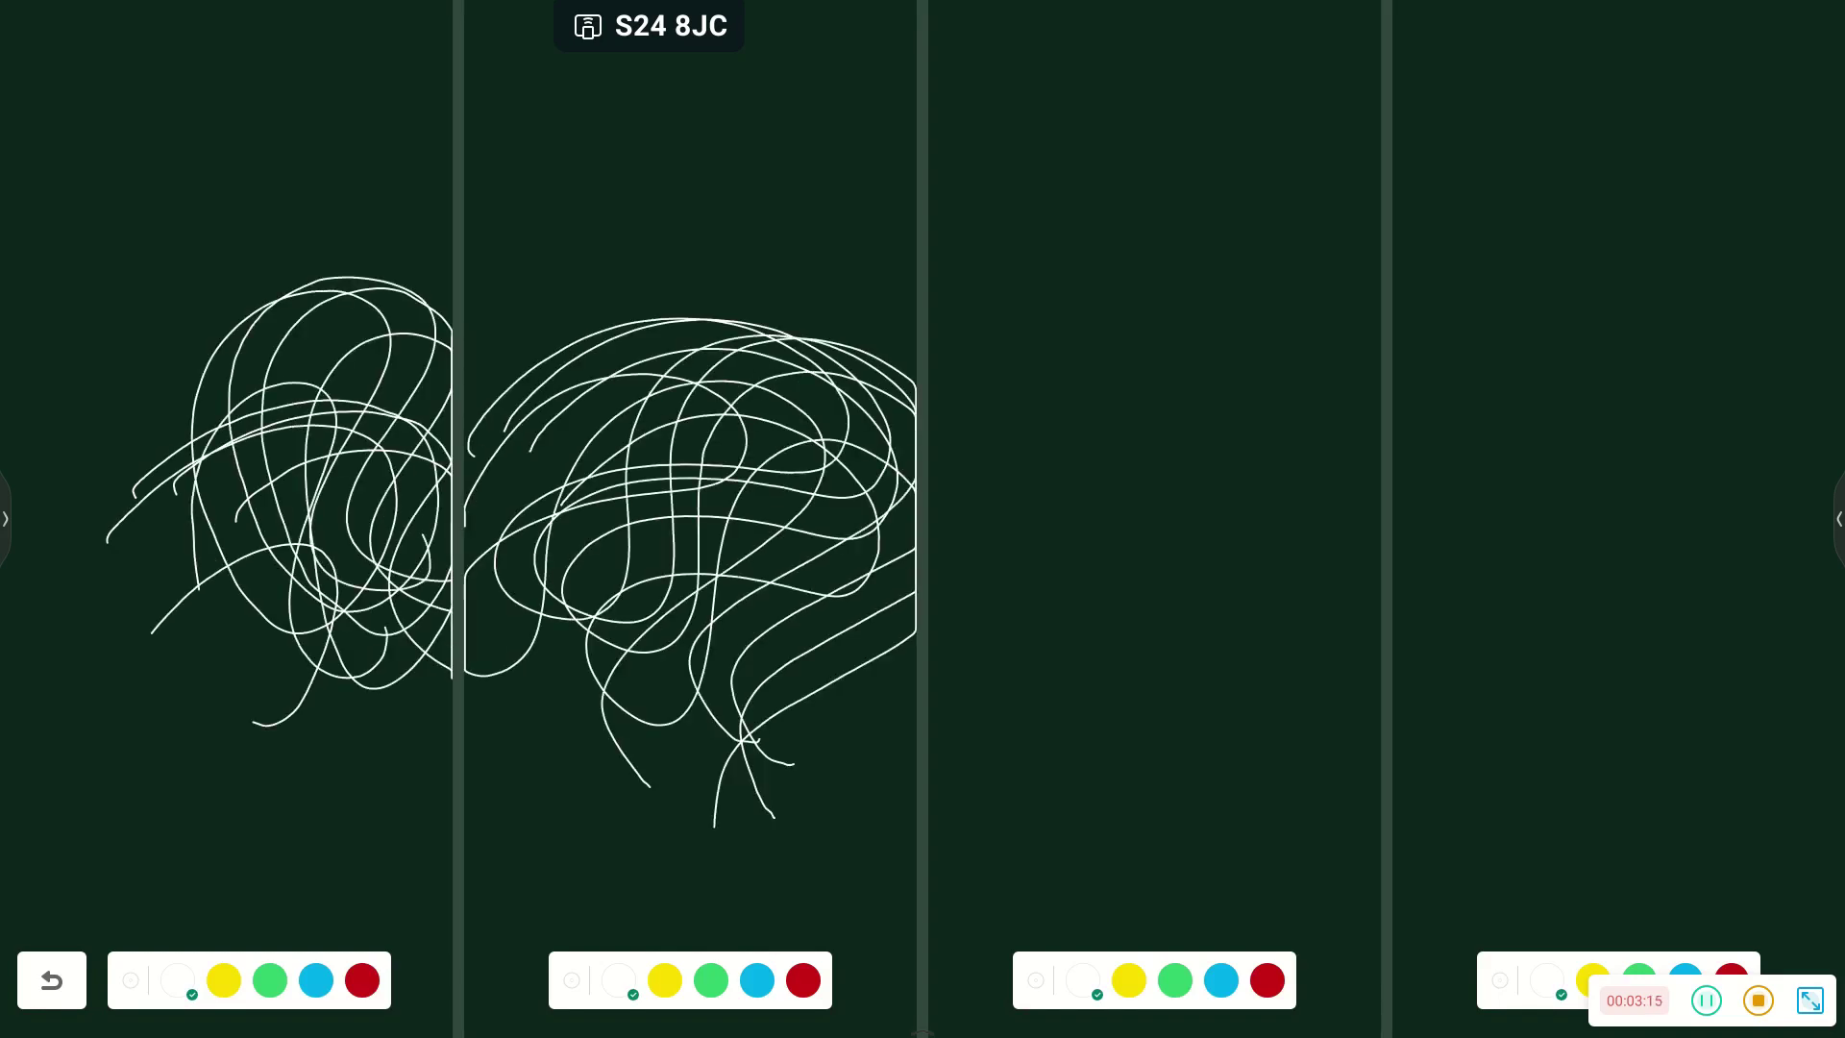
pyautogui.moveTo(716, 577)
pyautogui.mouseDown()
pyautogui.moveTo(634, 403)
pyautogui.moveTo(766, 679)
pyautogui.moveTo(898, 577)
pyautogui.moveTo(819, 352)
pyautogui.moveTo(625, 733)
pyautogui.moveTo(515, 321)
pyautogui.moveTo(509, 336)
pyautogui.mouseUp()
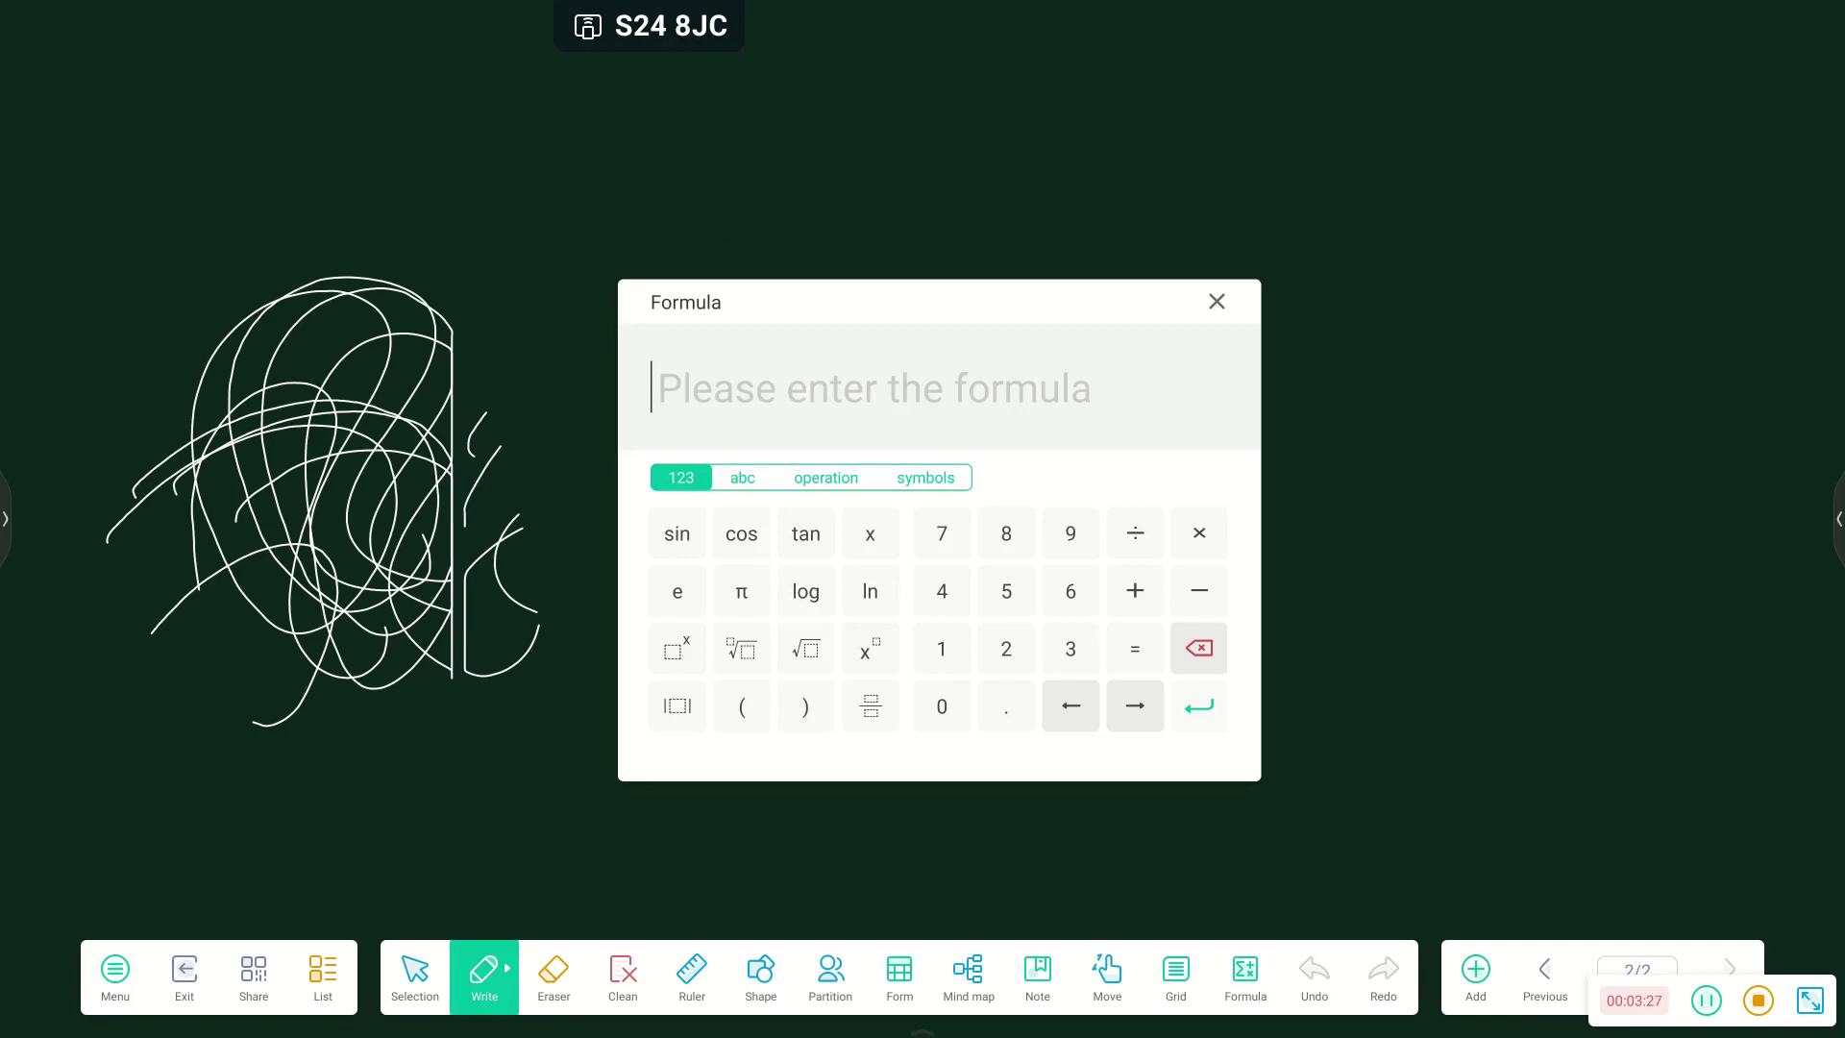
# Step: Look through the letter, operation and symbol keypads of the Formula editor
pyautogui.click(742, 477)
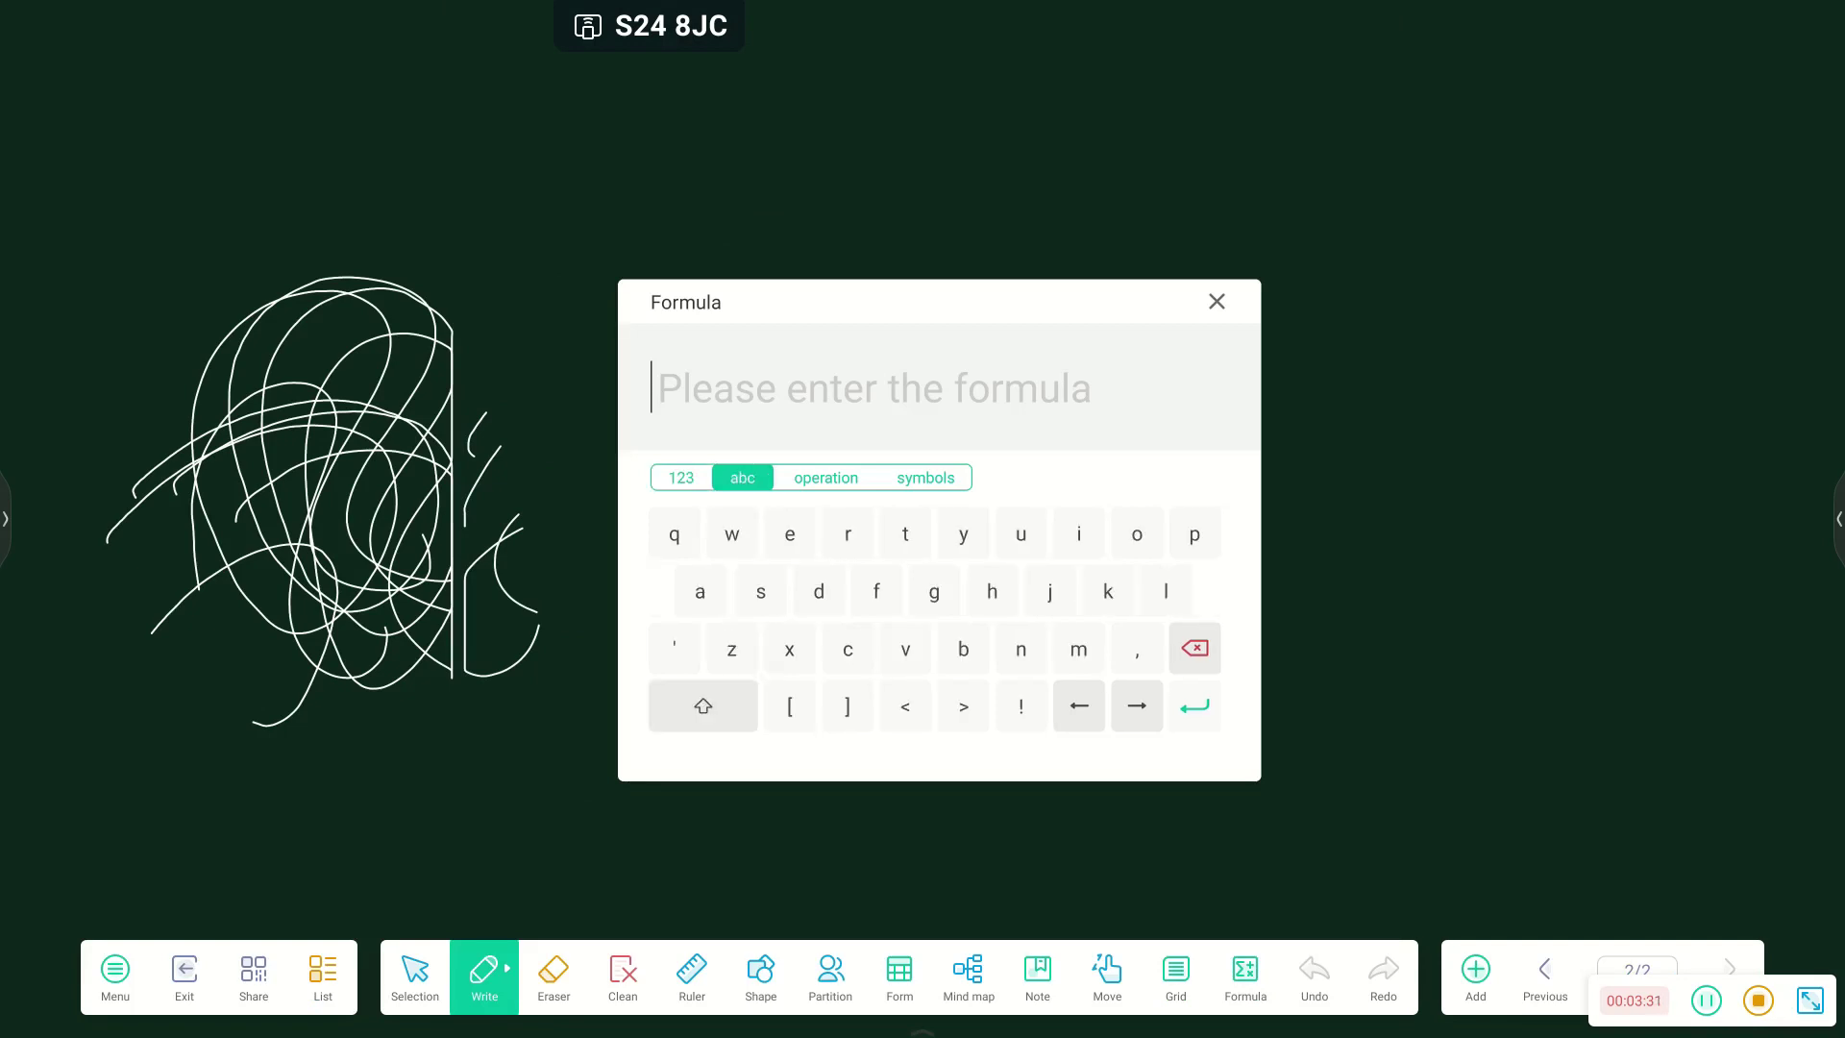
pyautogui.click(826, 477)
pyautogui.click(926, 478)
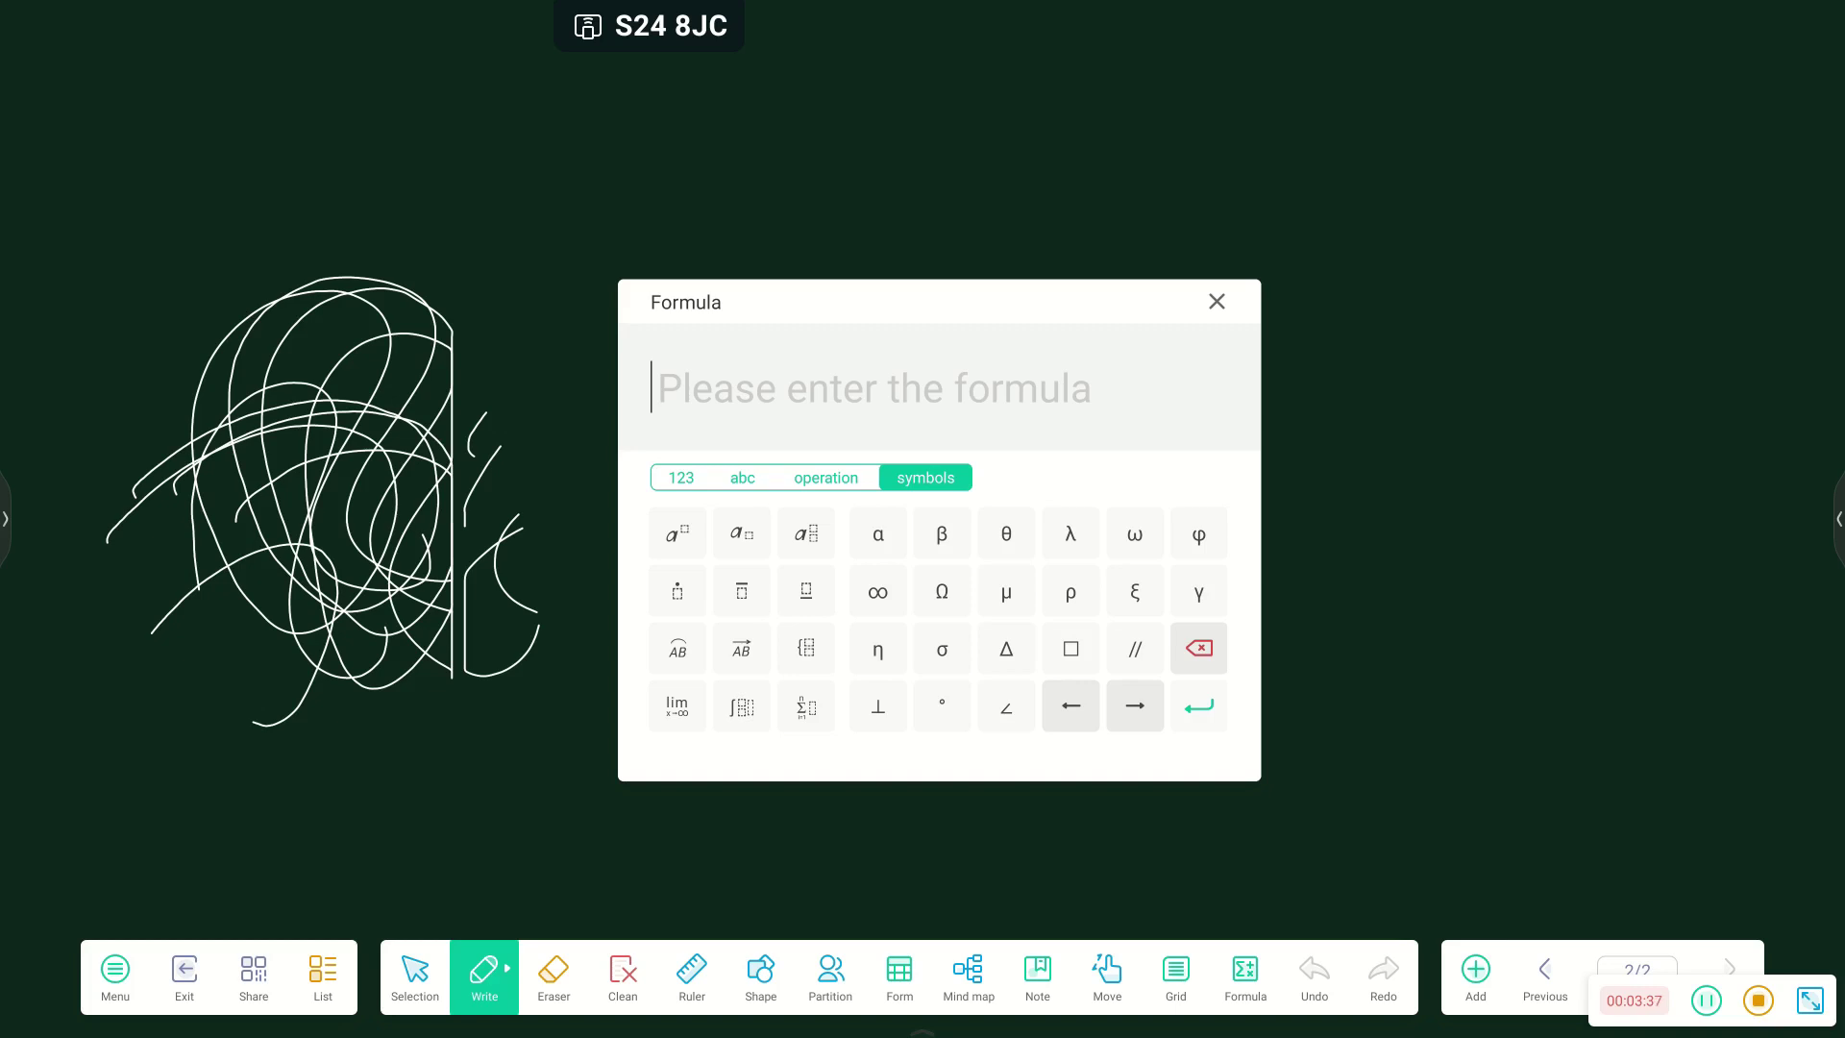
# Step: Switch to WPS Office and show the EK series brochure PDF in a maximised window
pyautogui.moveTo(923, 1033); pyautogui.dragTo(923, 922)
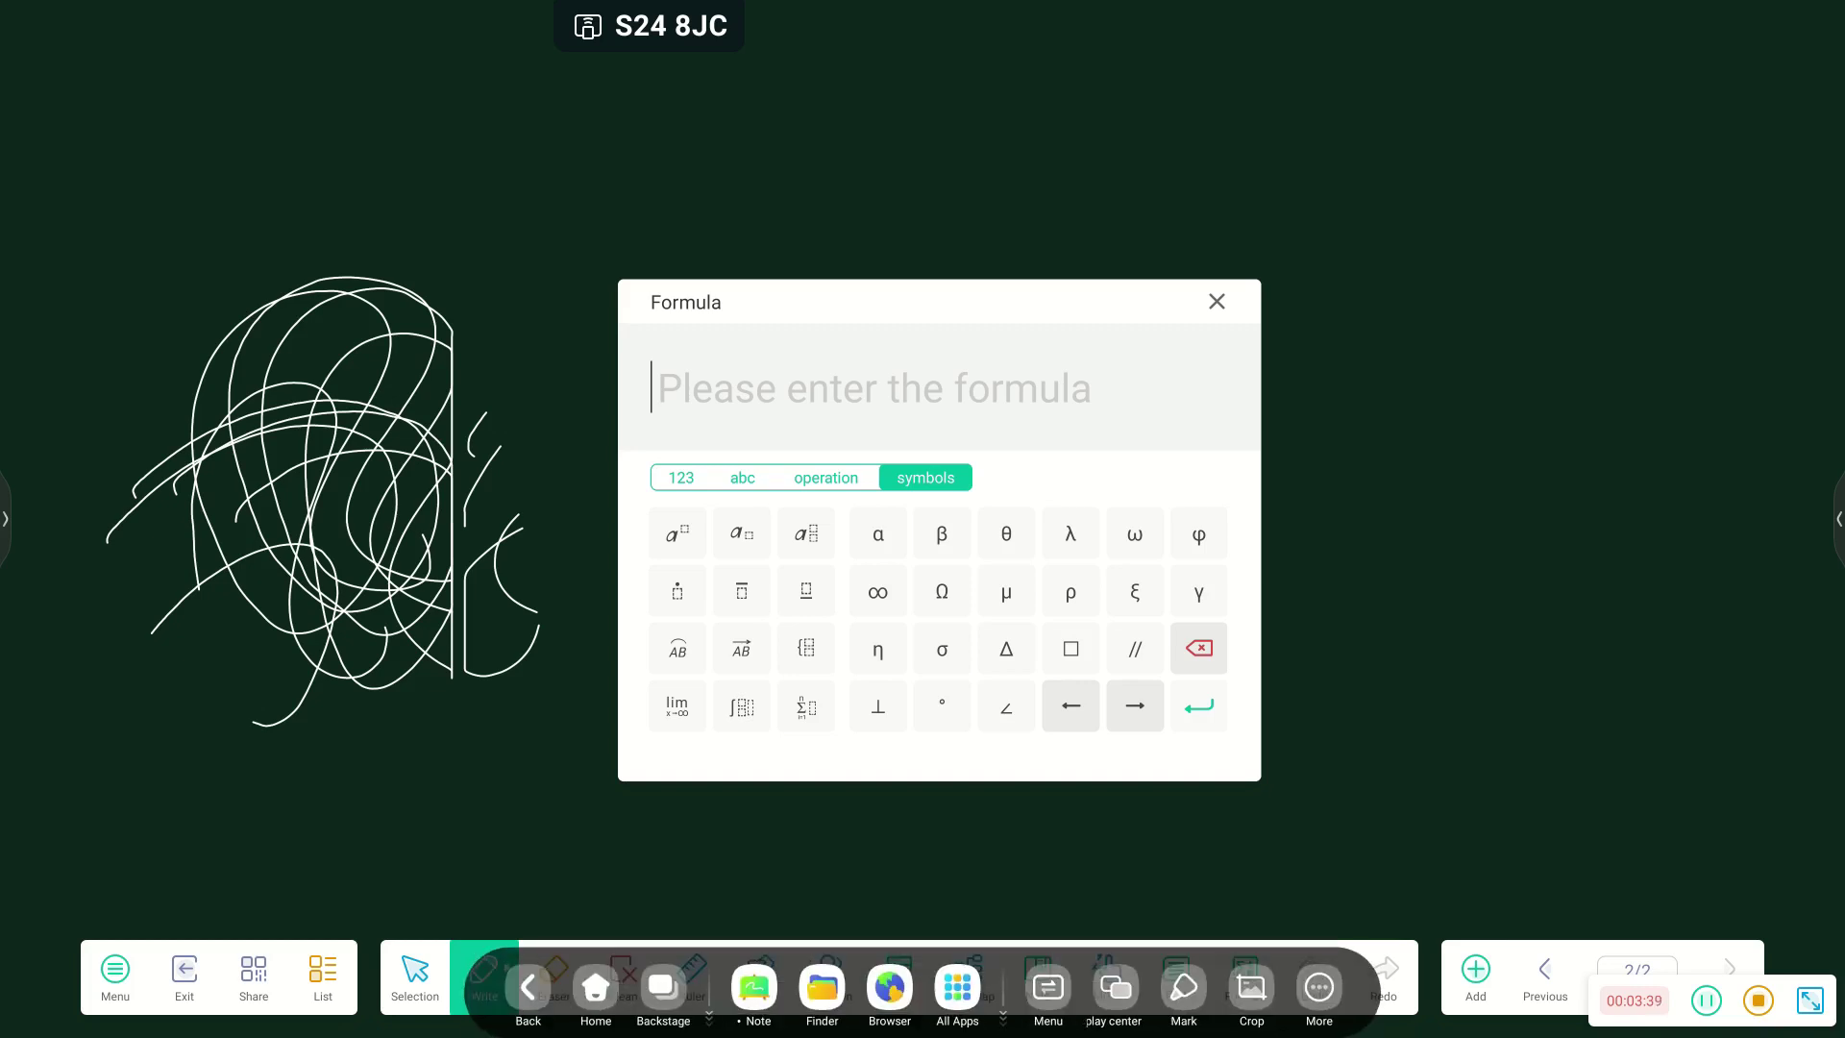
pyautogui.click(956, 995)
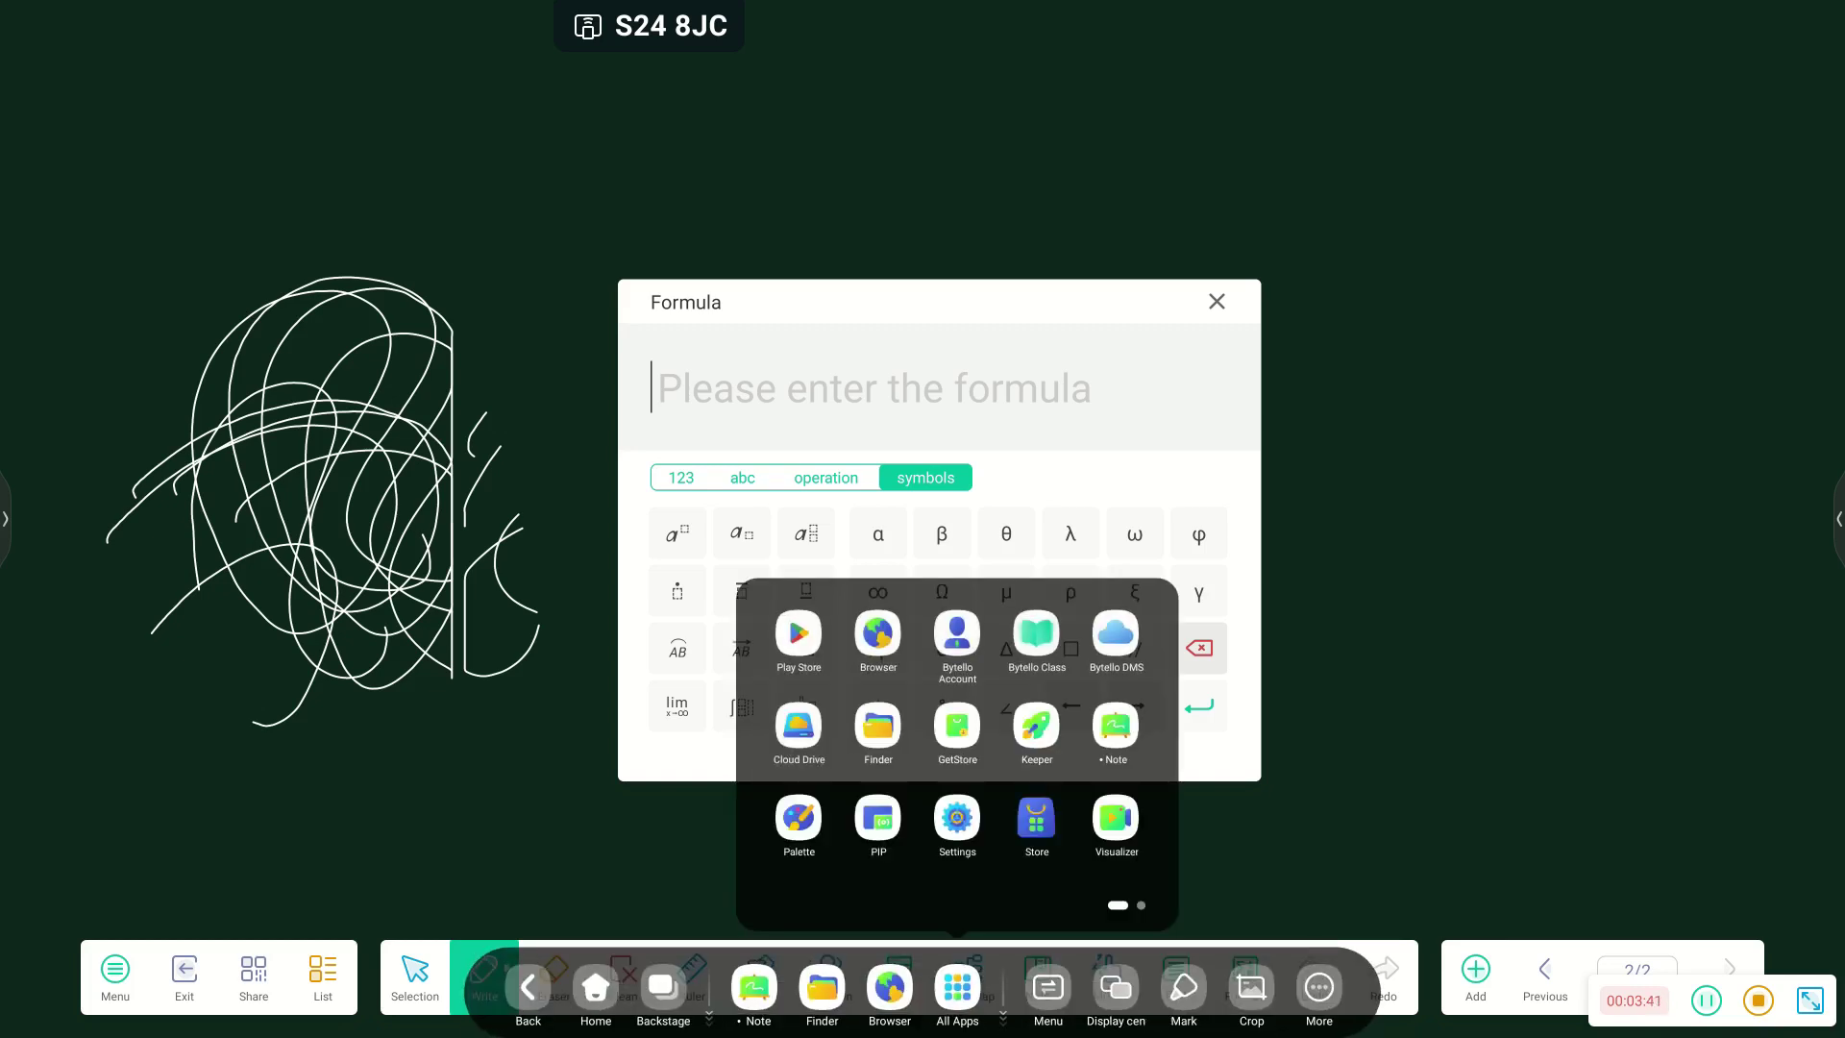
pyautogui.moveTo(1076, 730); pyautogui.dragTo(807, 730)
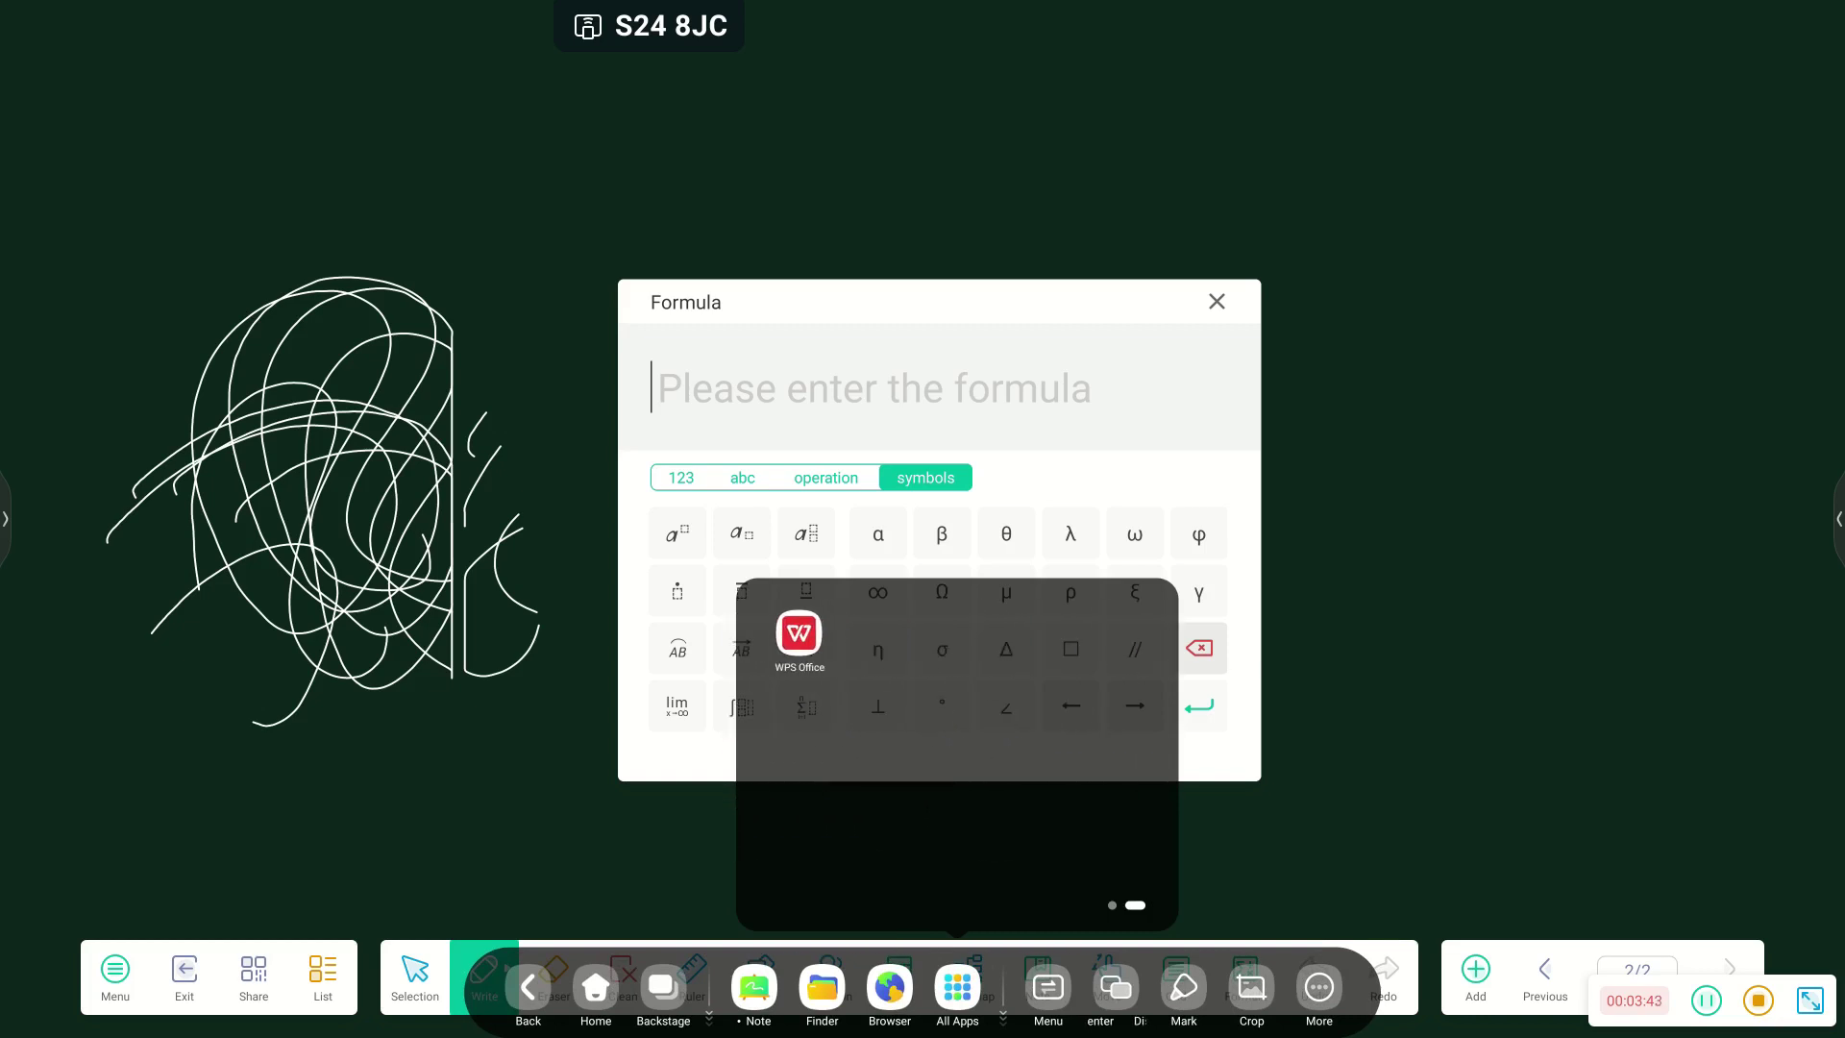
pyautogui.click(799, 634)
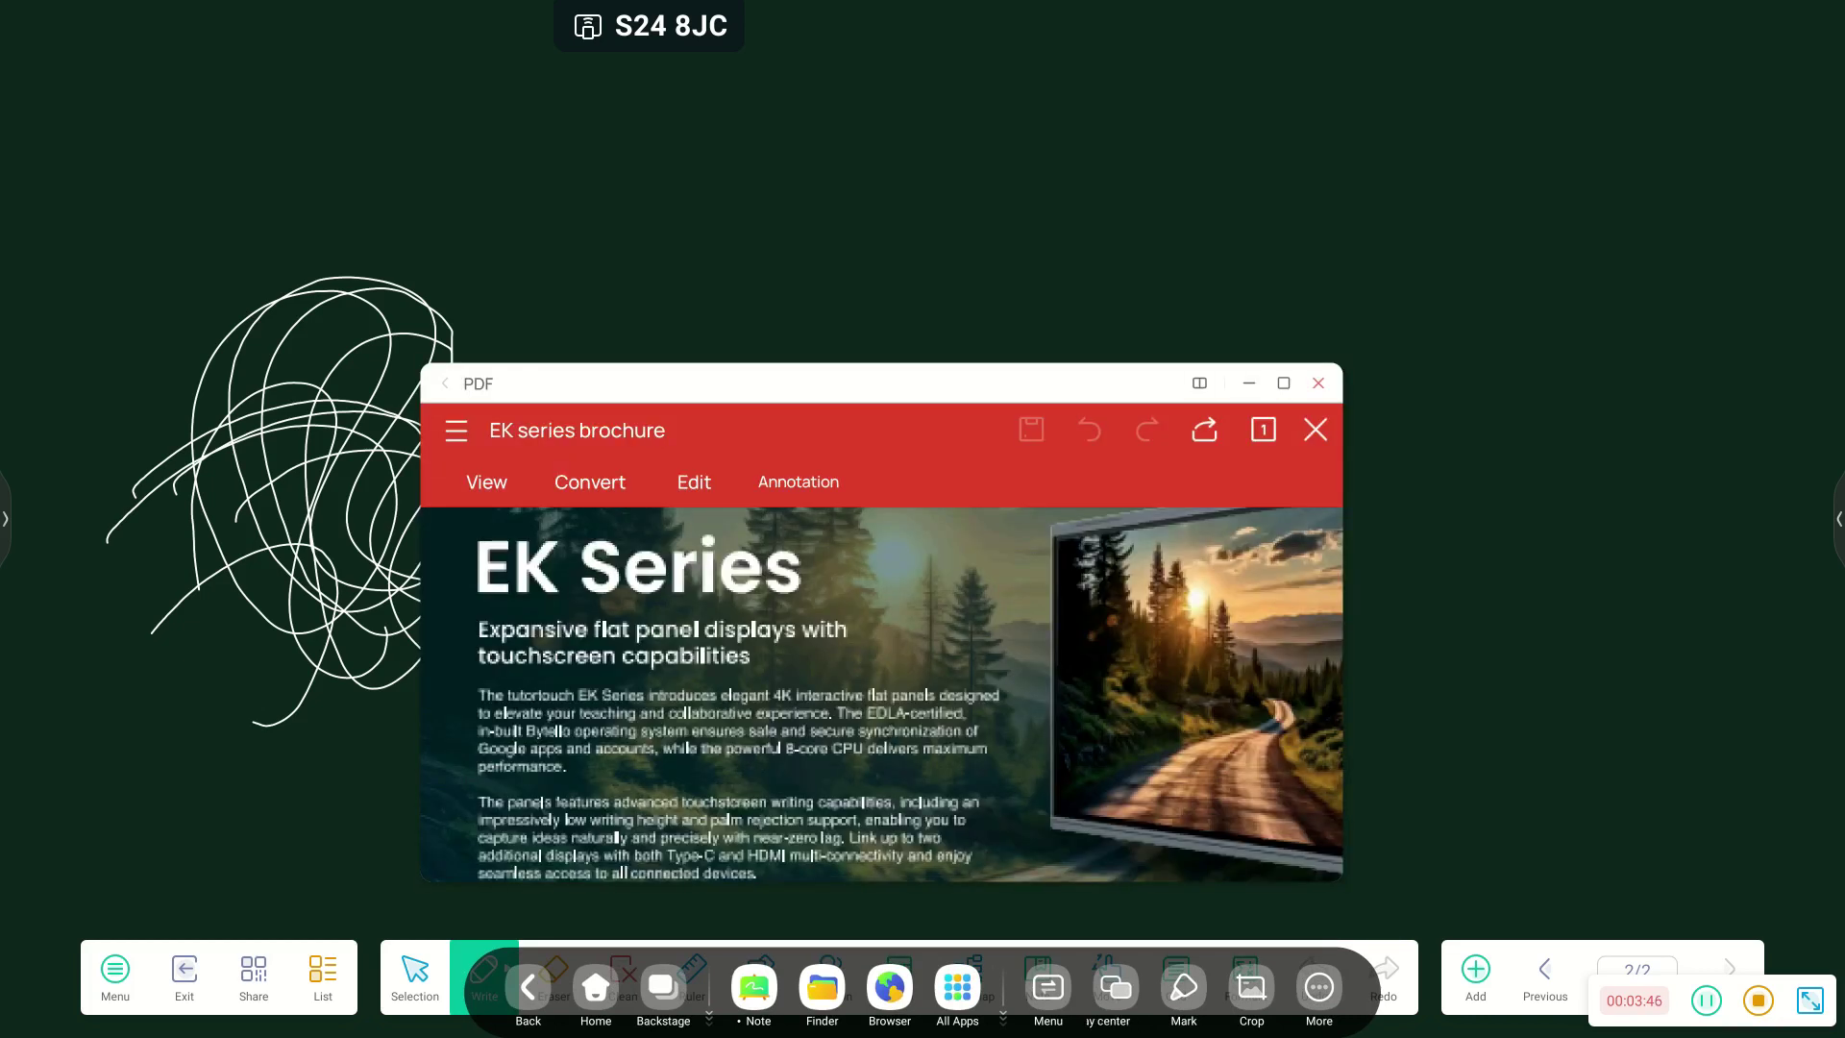
pyautogui.click(1283, 383)
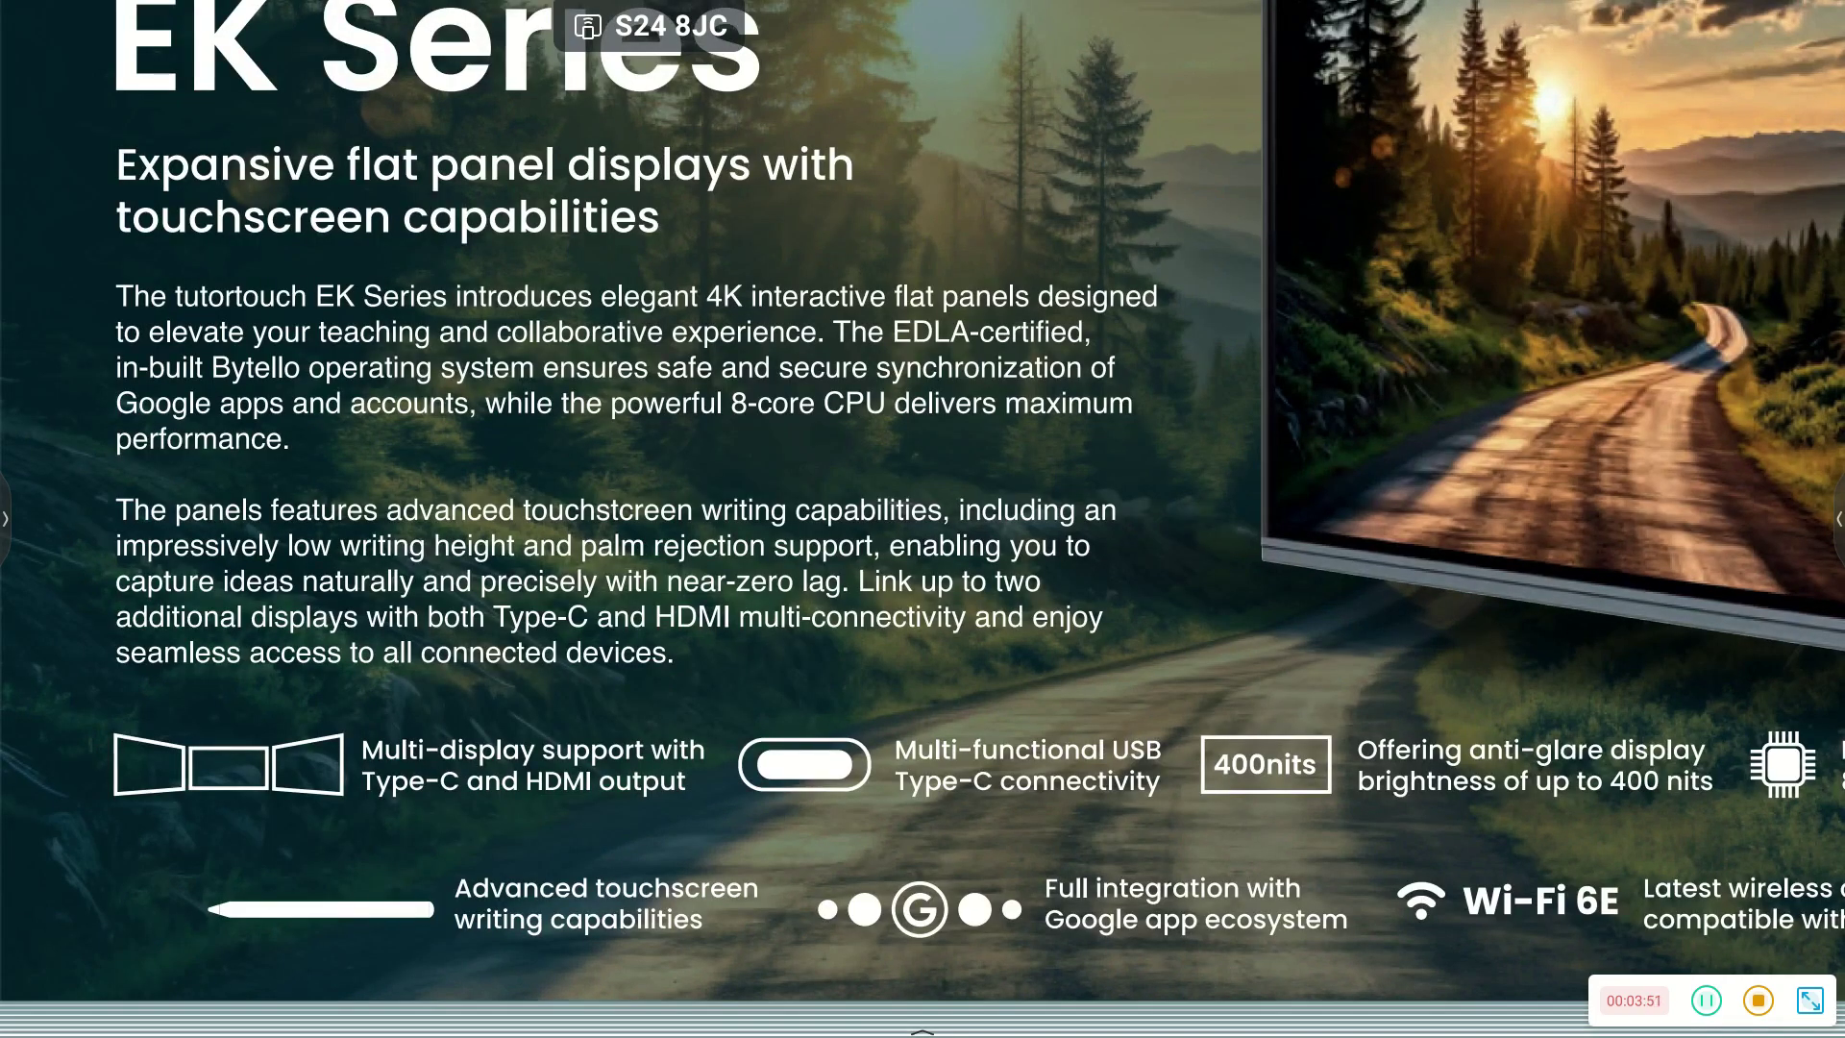
pyautogui.scroll(-5, 922, 519)
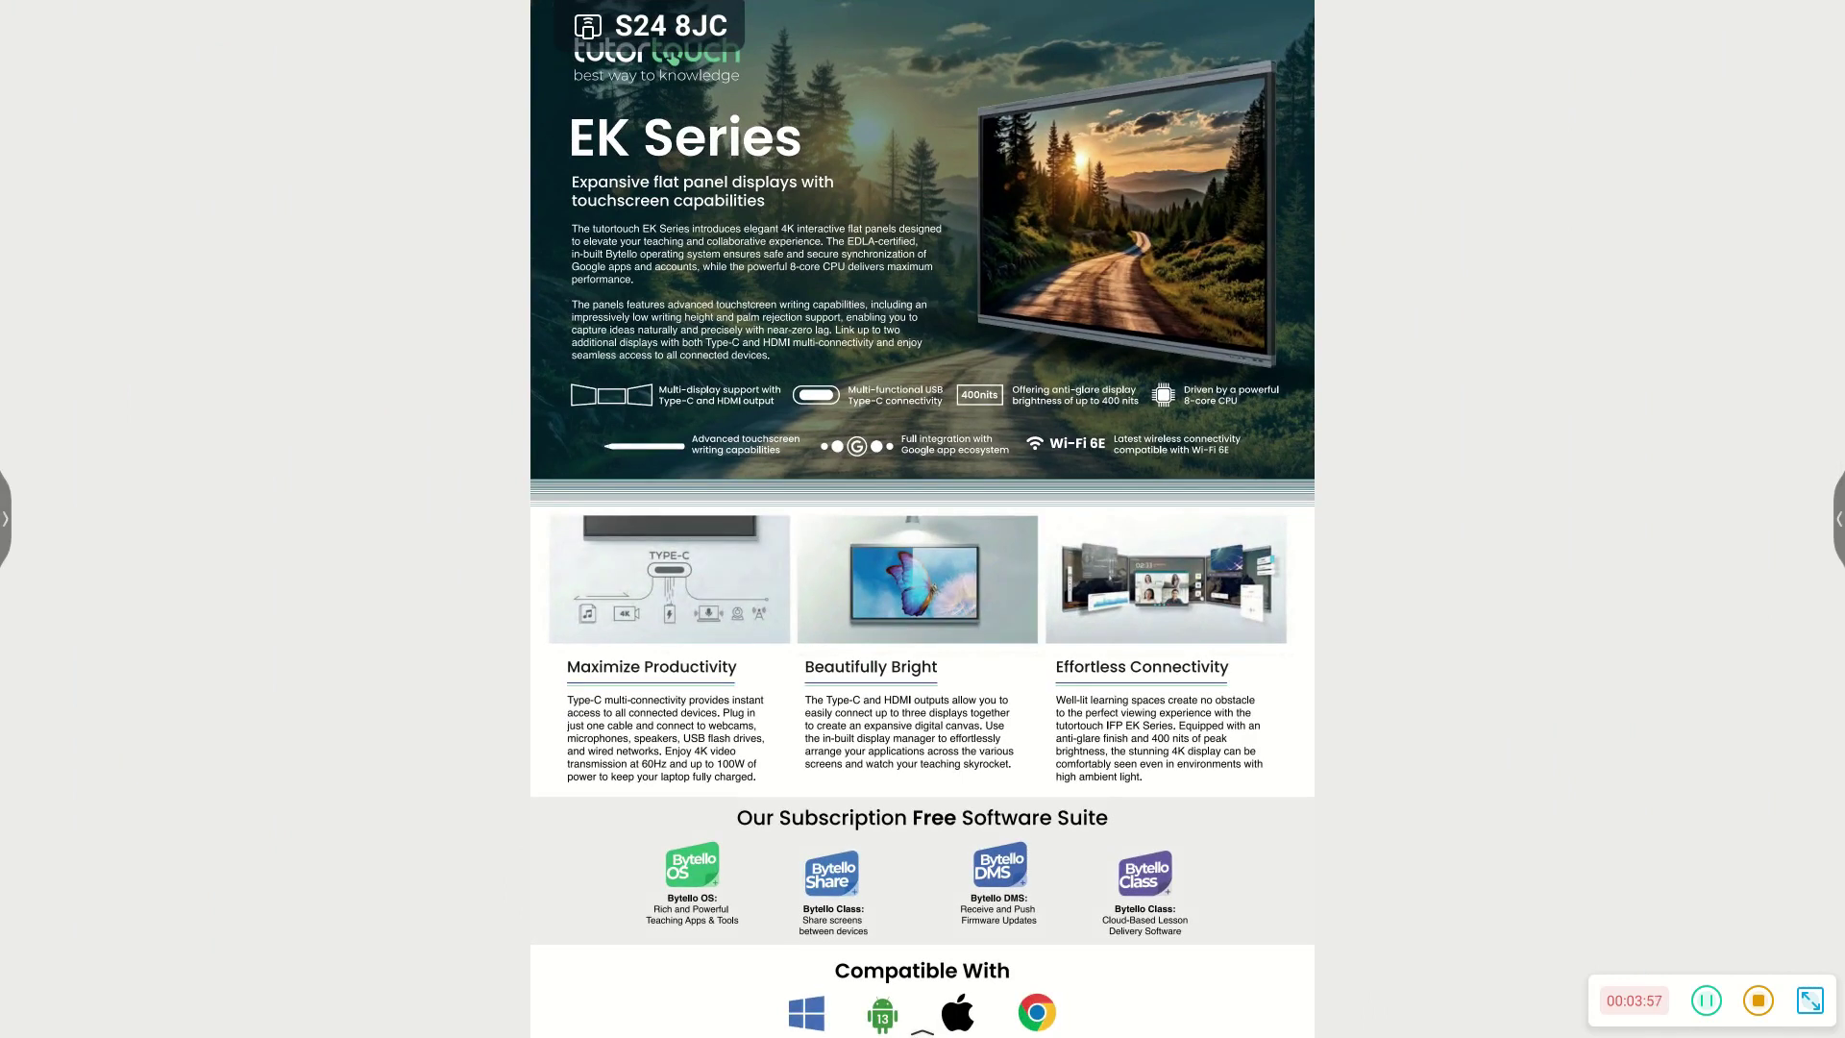
# Step: Start the Crop screen-capture tool over the brochure and exit it without saving a capture
pyautogui.click(6, 519)
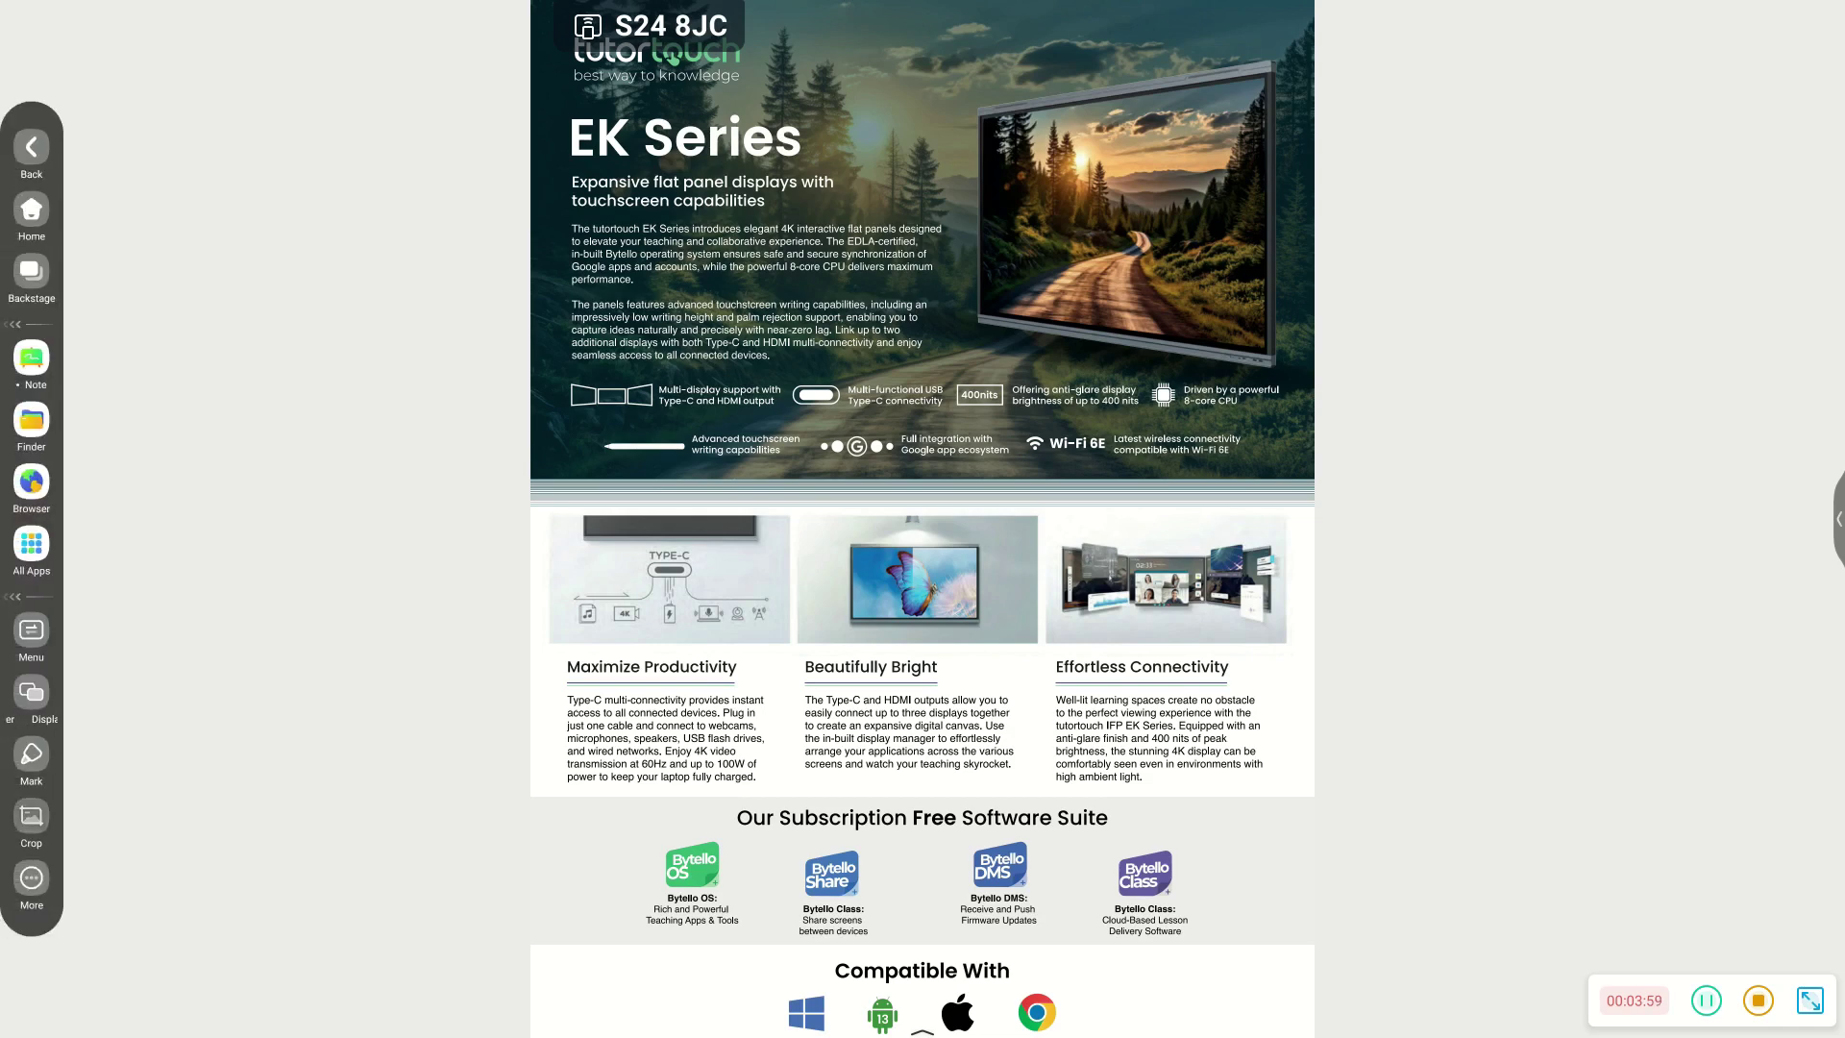
pyautogui.click(32, 822)
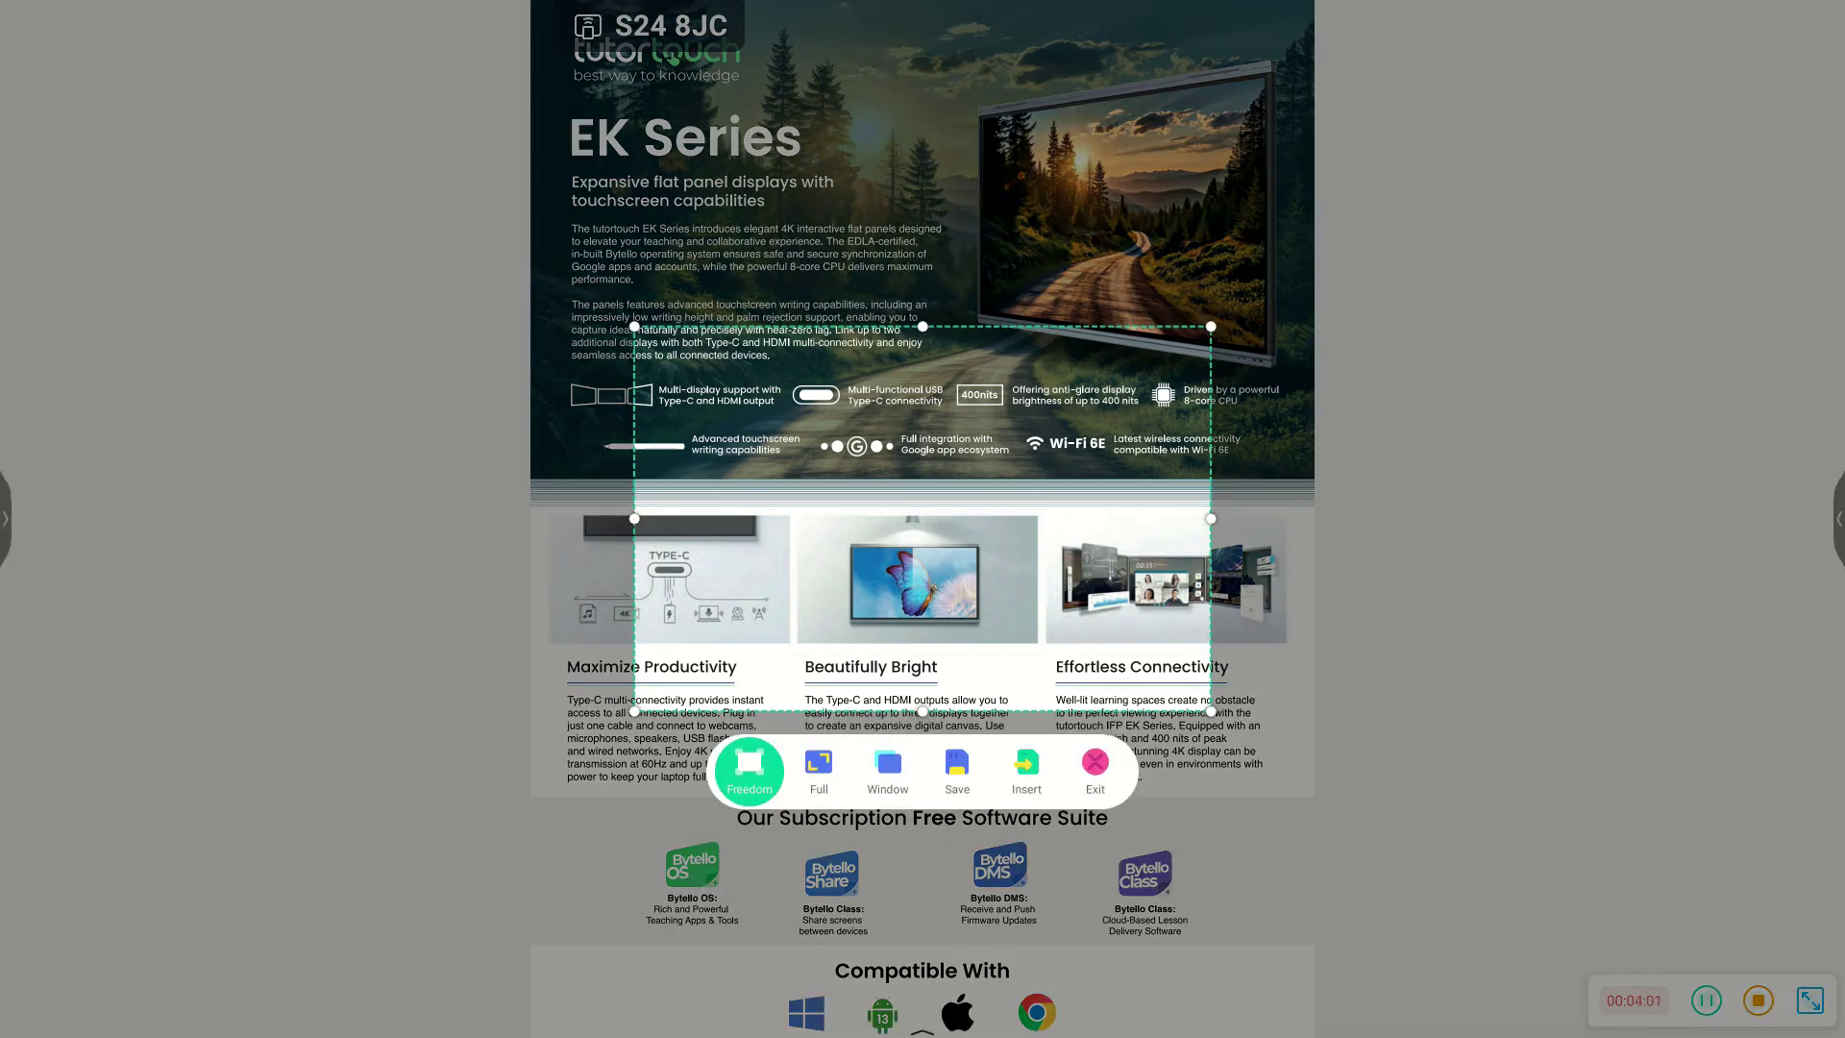
pyautogui.click(1095, 772)
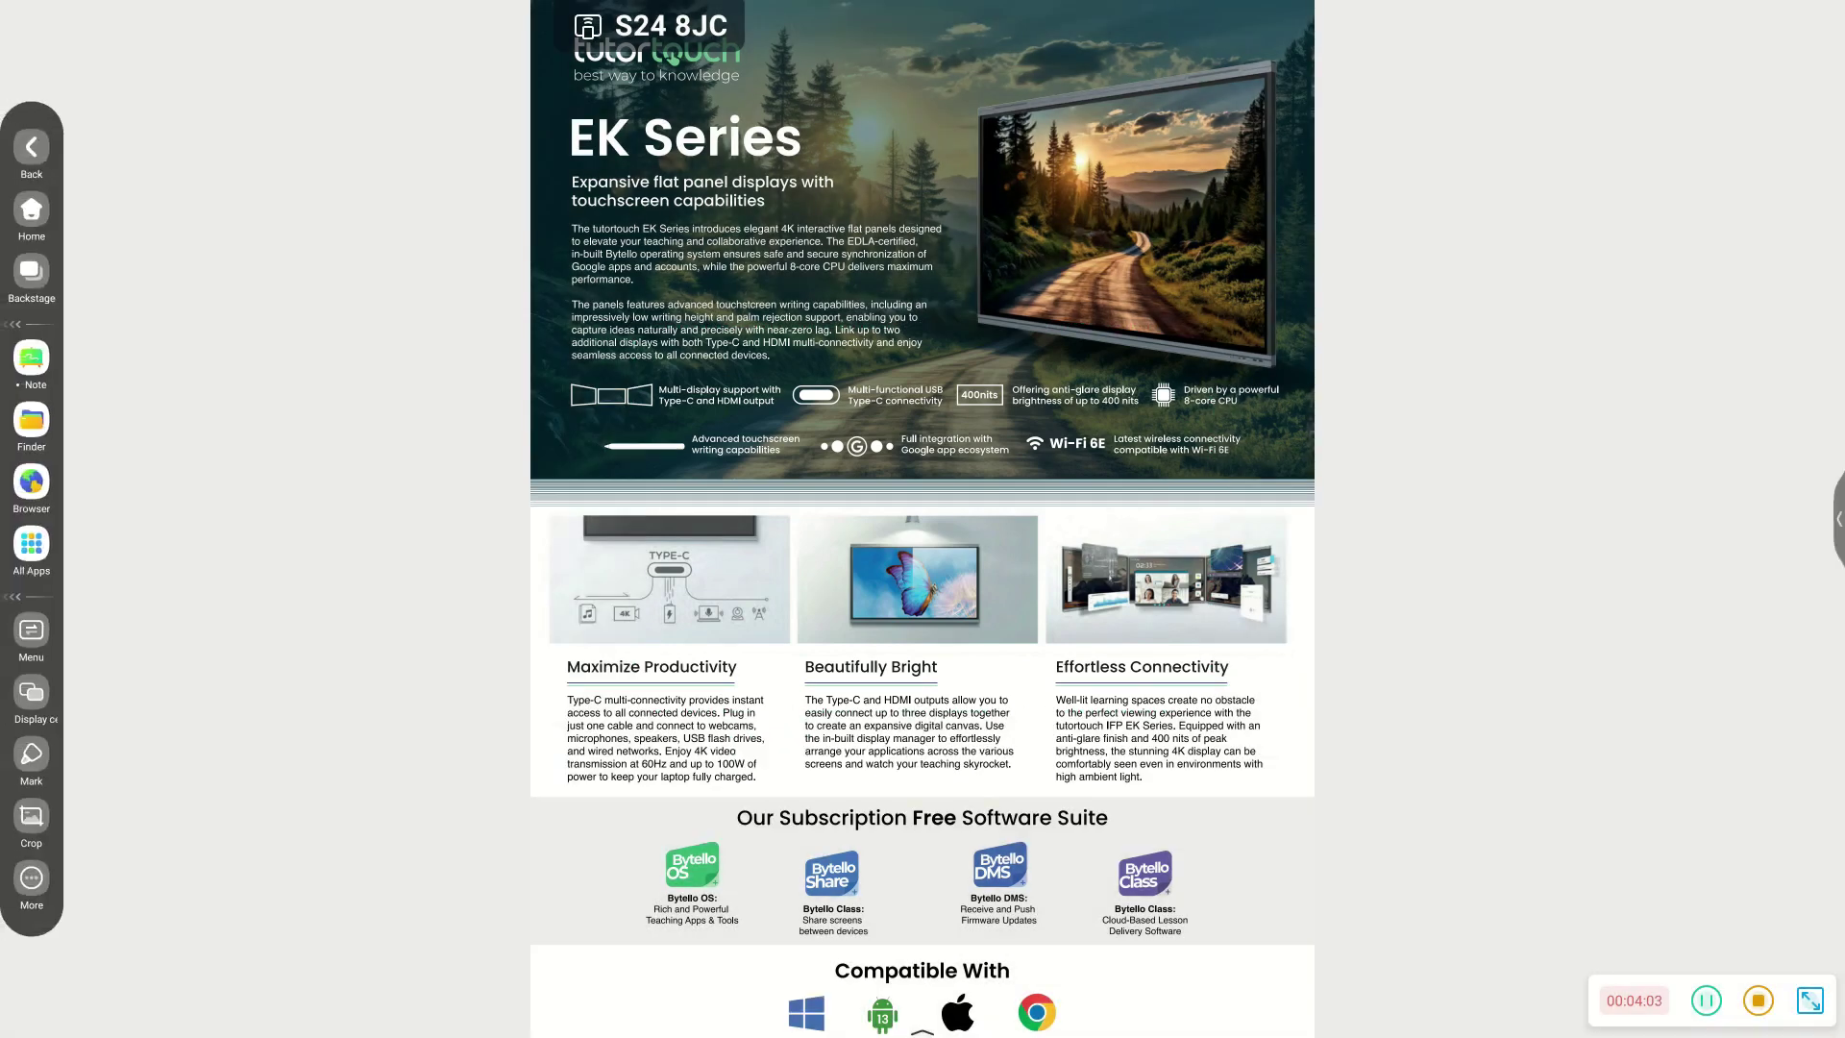
# Step: Annotate the brochure with red strokes using the Mark tool's pen, and close the annotation mode
pyautogui.click(31, 754)
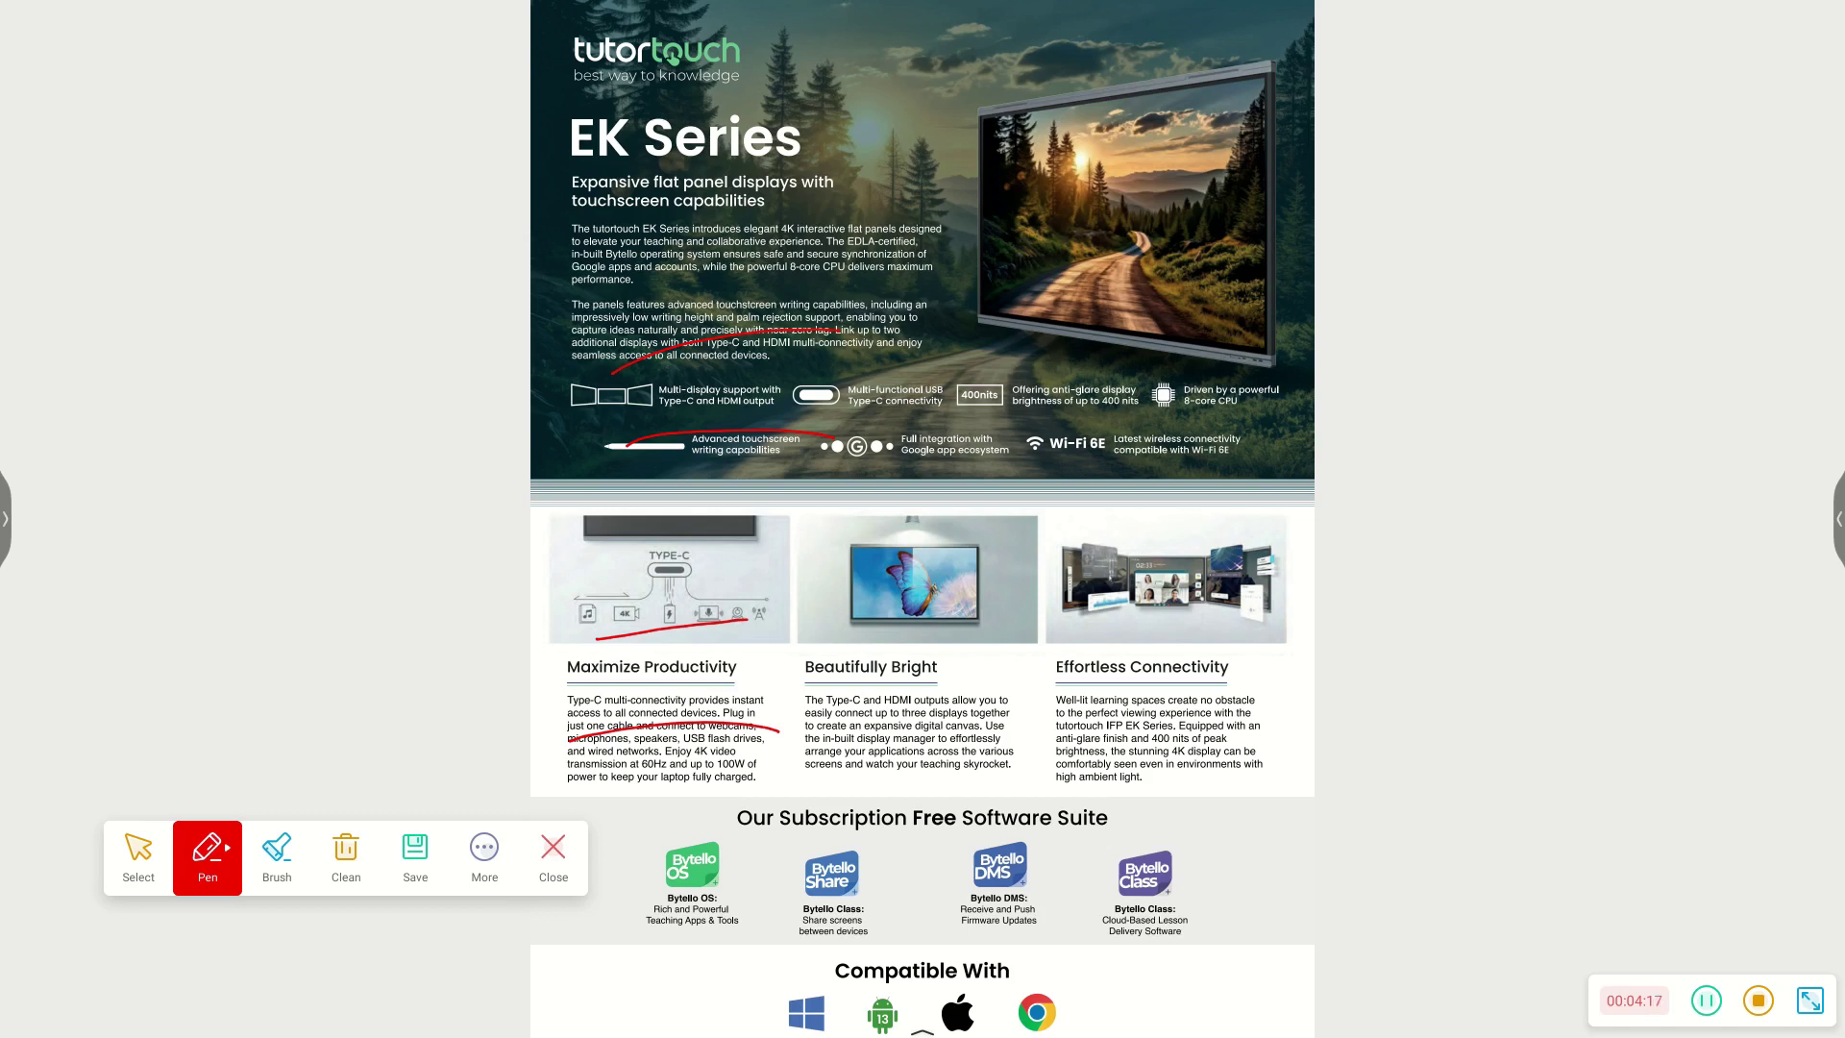
pyautogui.click(553, 856)
# Step: Start the Guided tool with the Touch Lock option over the brochure
pyautogui.click(5, 519)
pyautogui.click(31, 884)
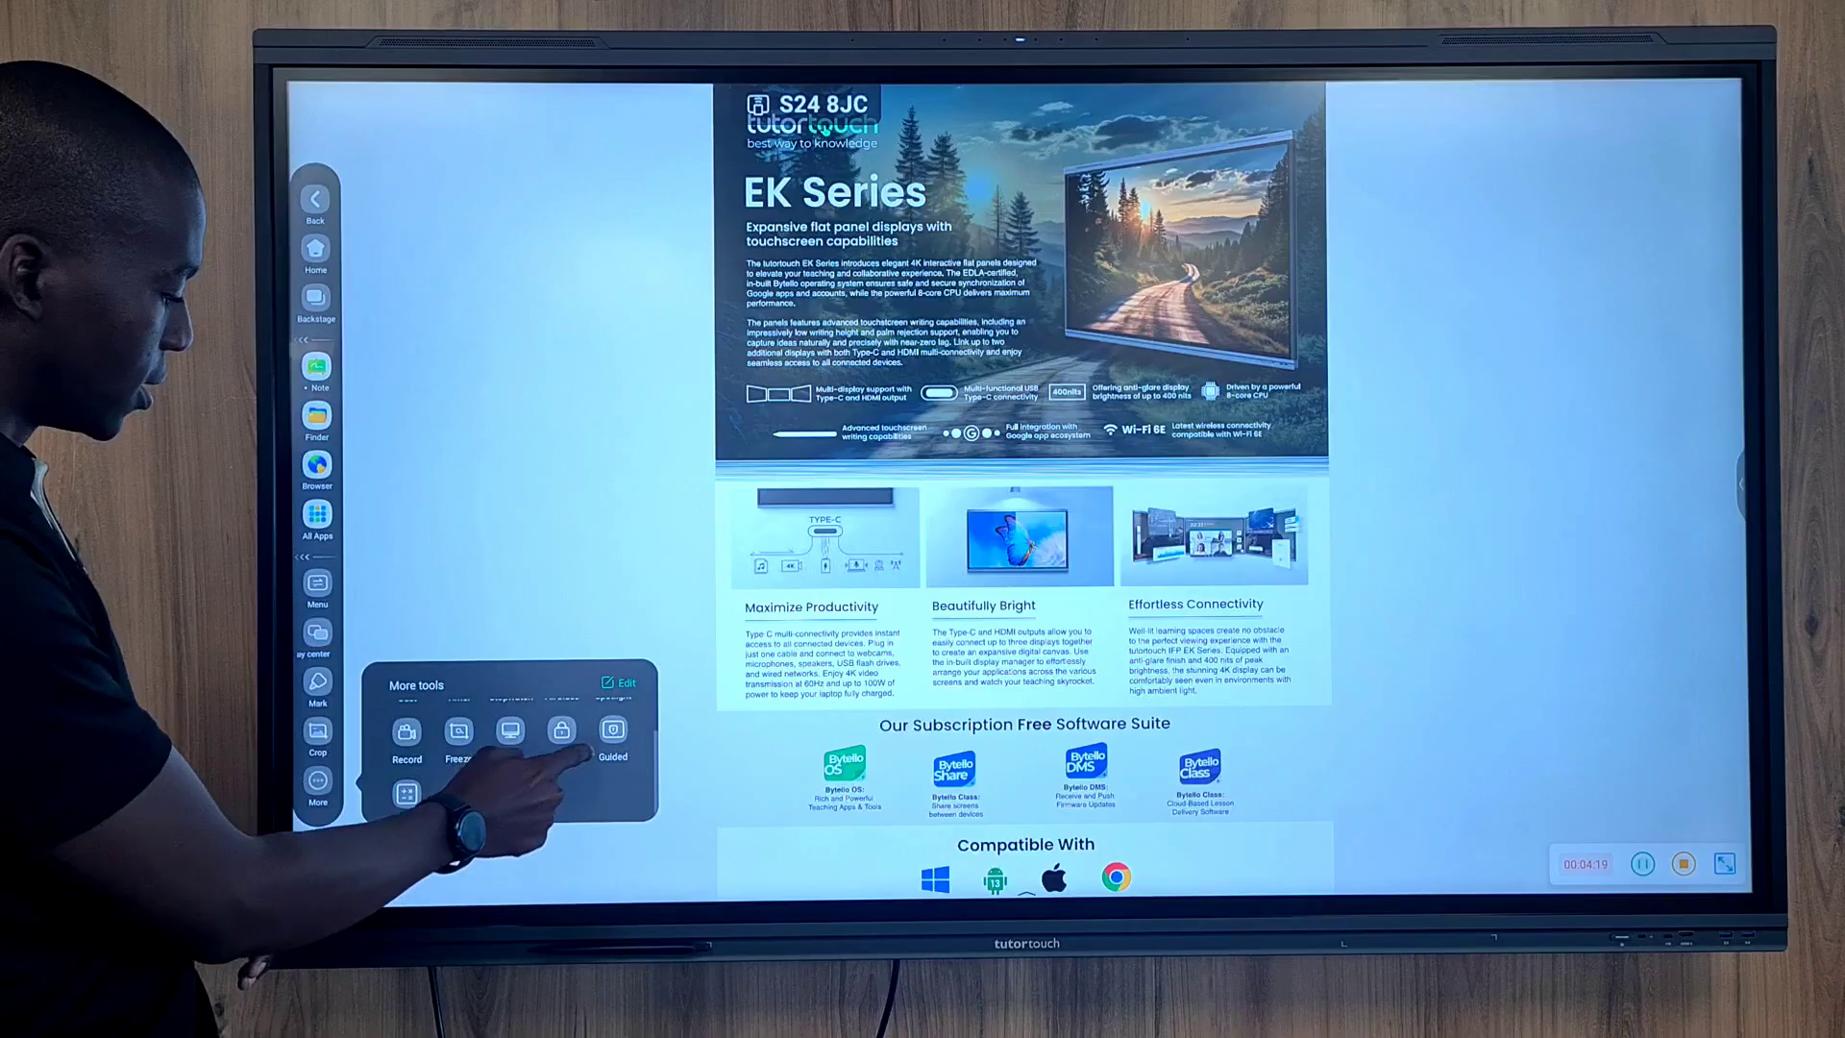
pyautogui.click(400, 818)
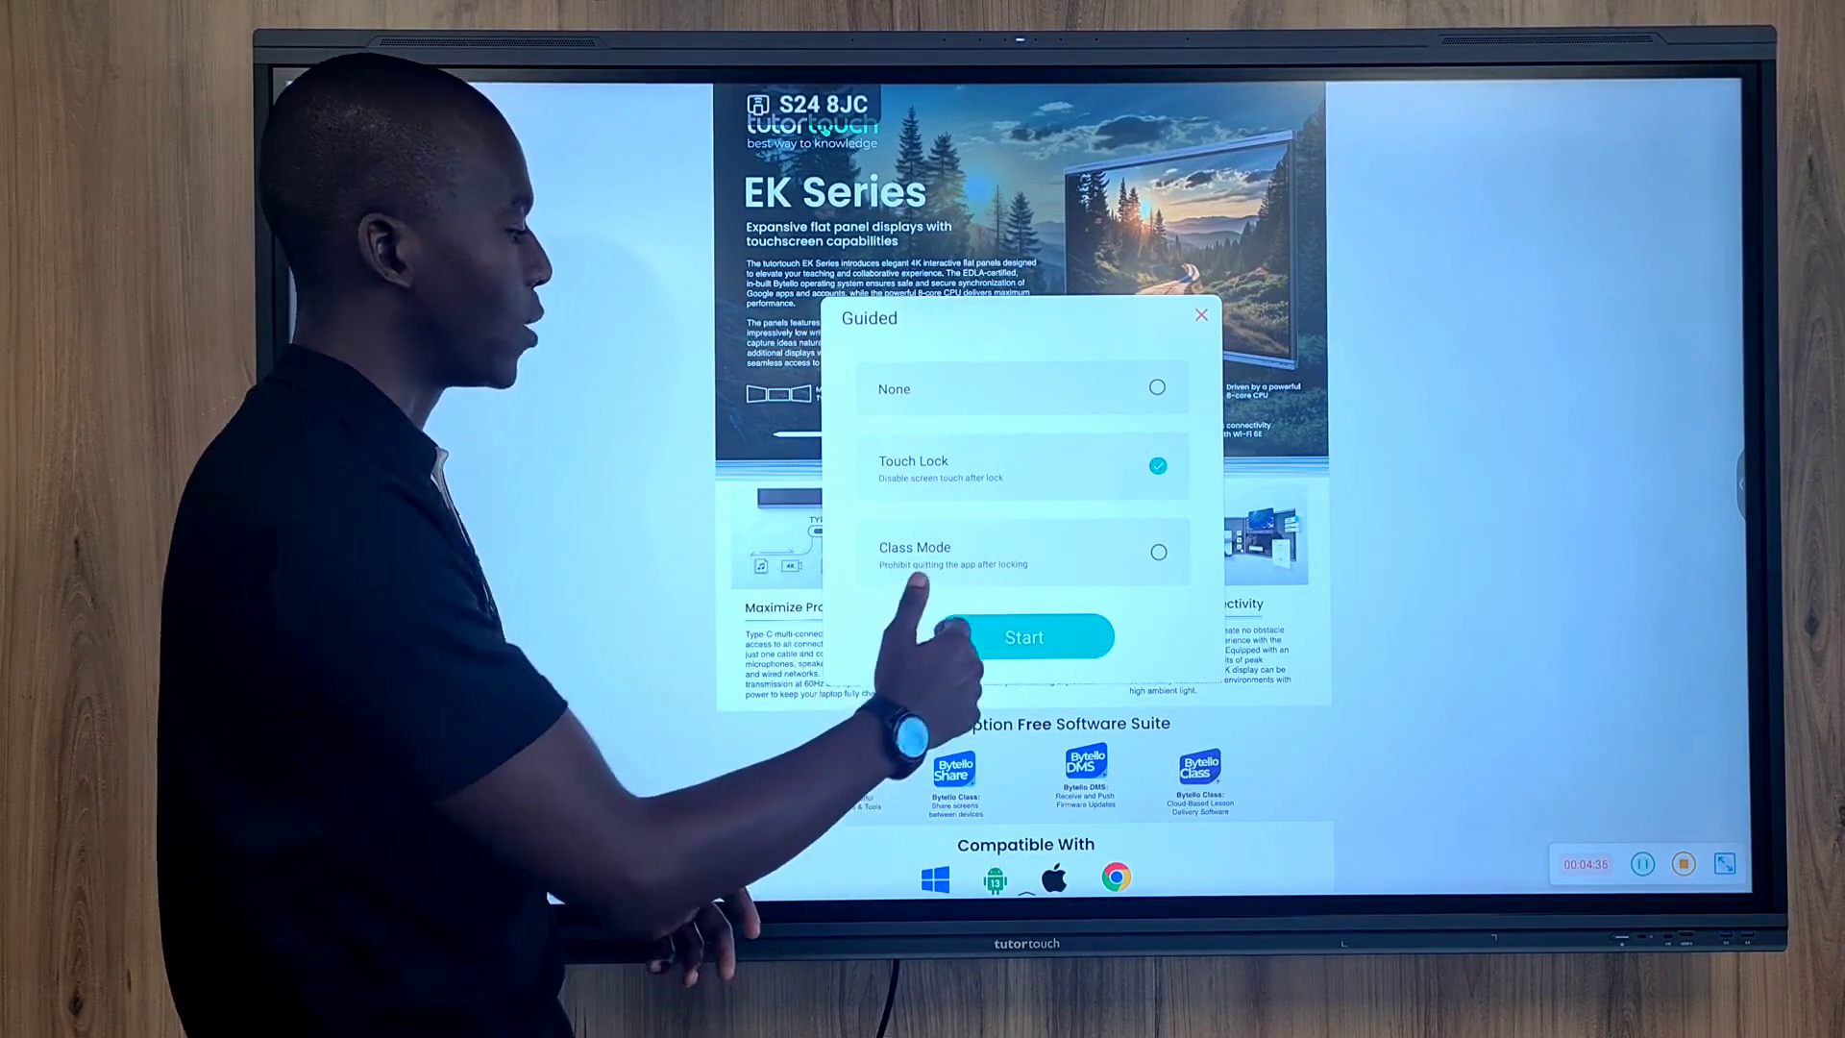
pyautogui.click(1020, 637)
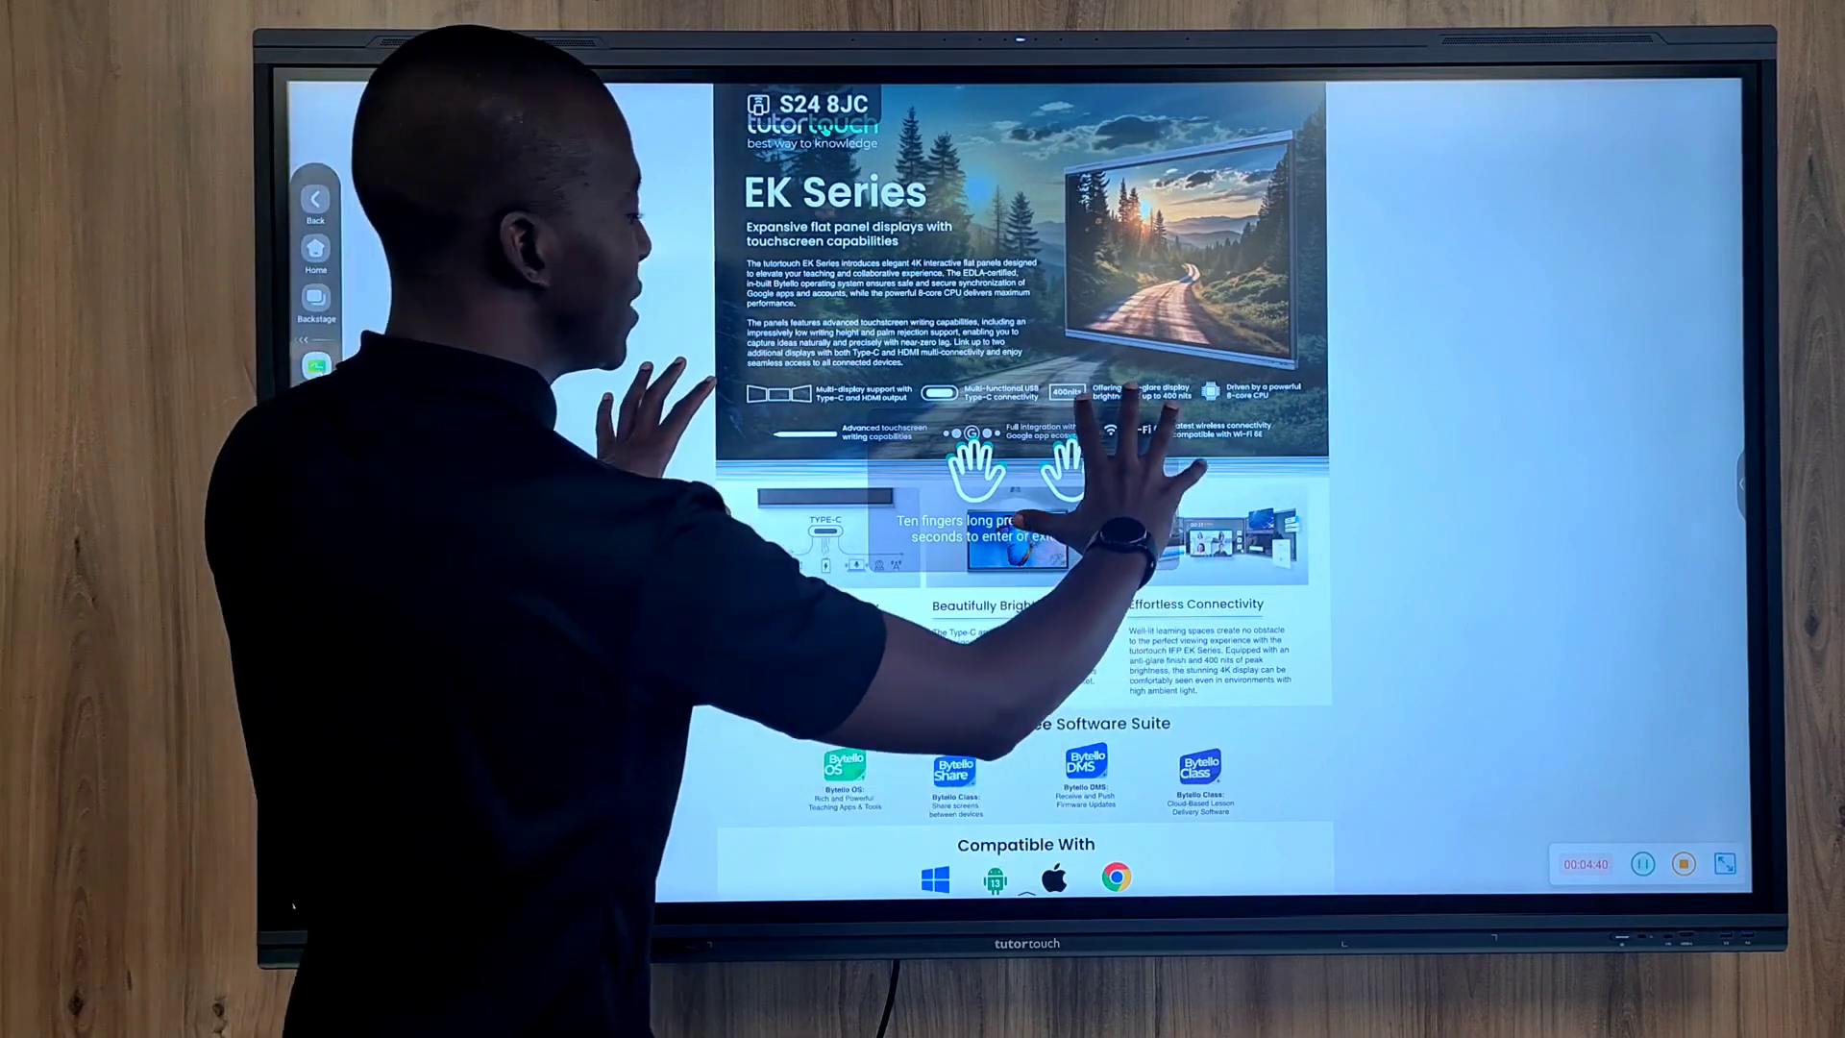
# Step: Hold ten fingers on the screen to engage the touch lock, test touching the brochure, and hold ten fingers again to release it
pyautogui.click(1124, 413)
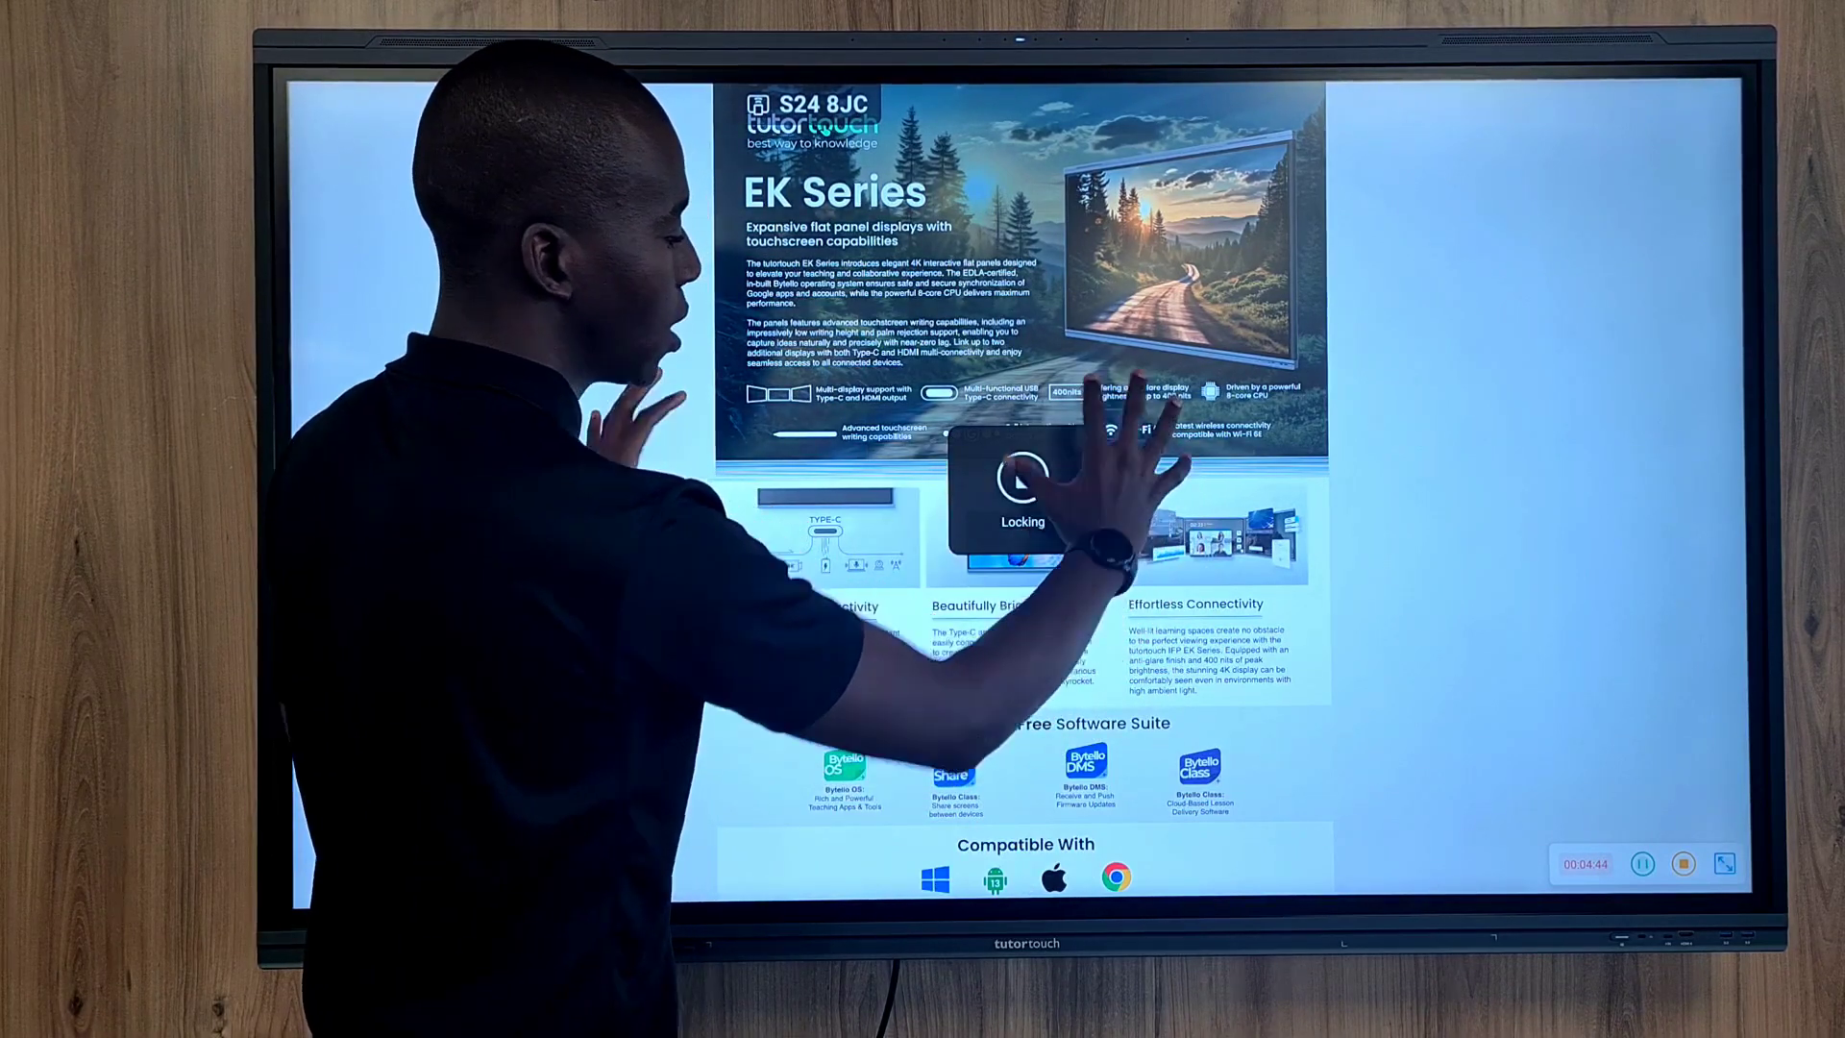
pyautogui.click(1009, 476)
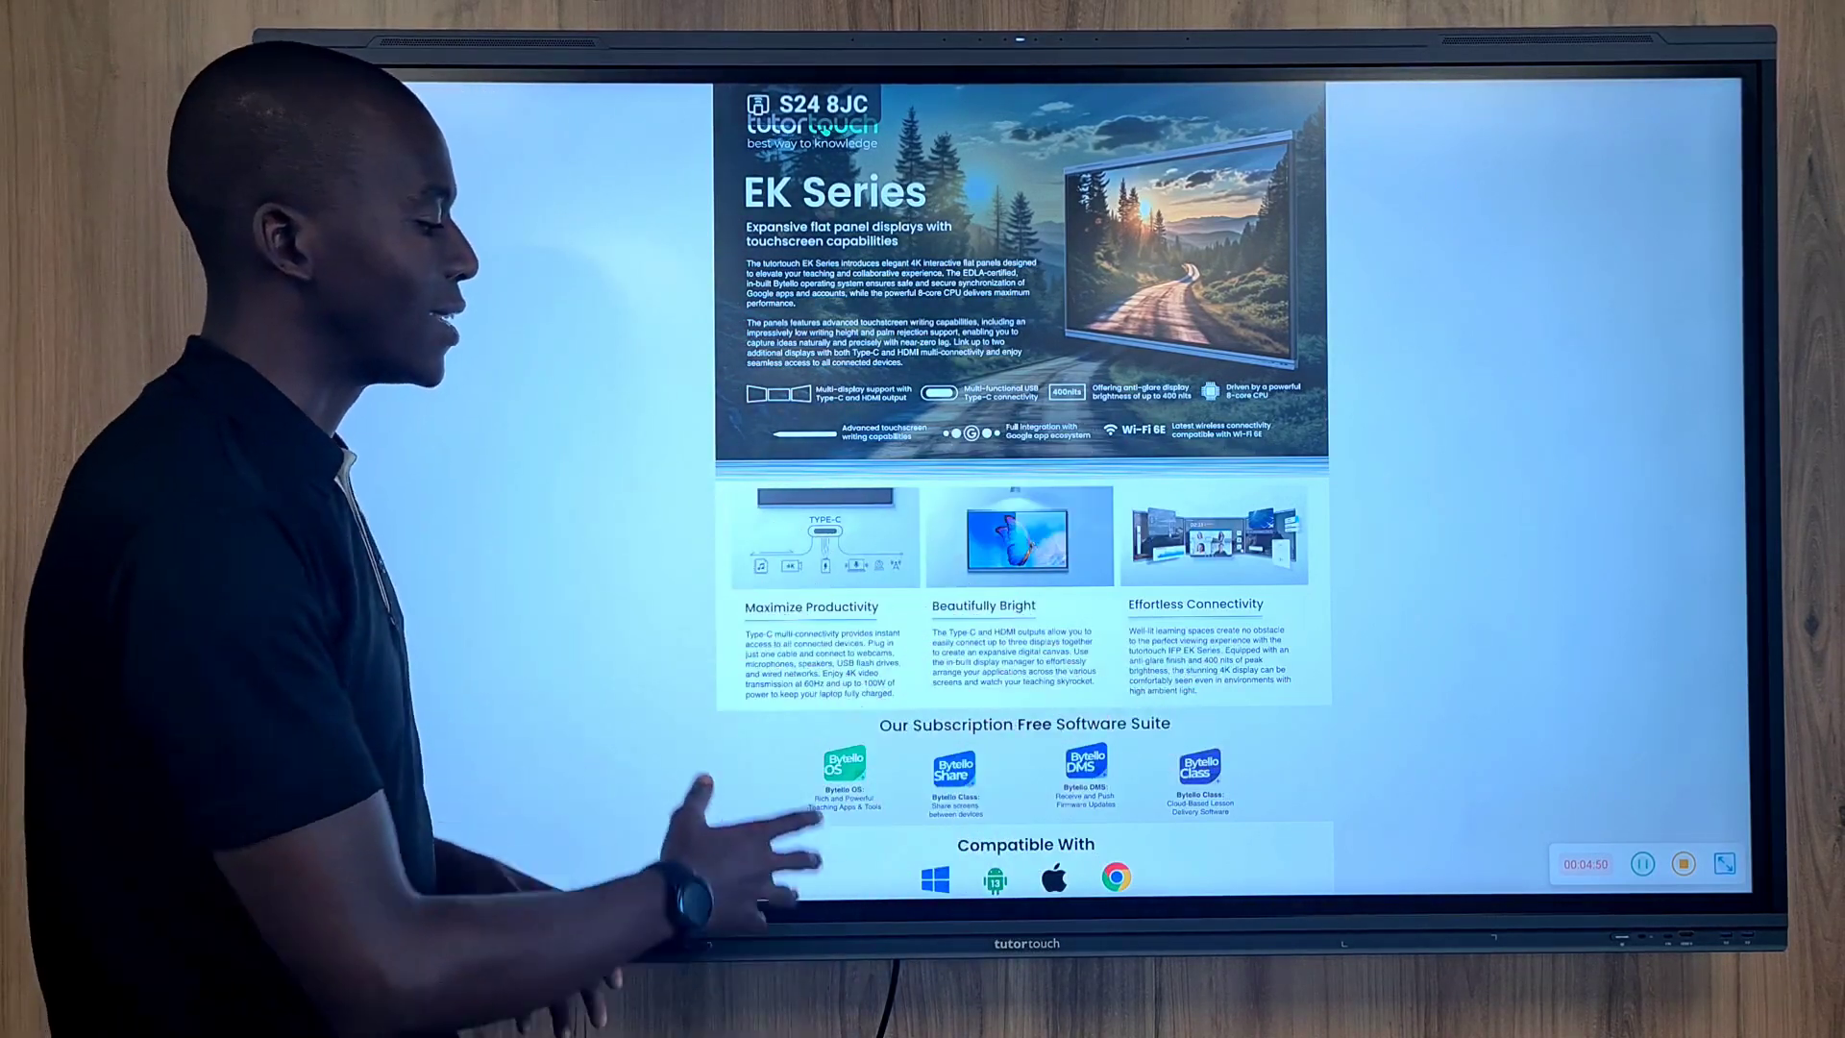
pyautogui.click(783, 730)
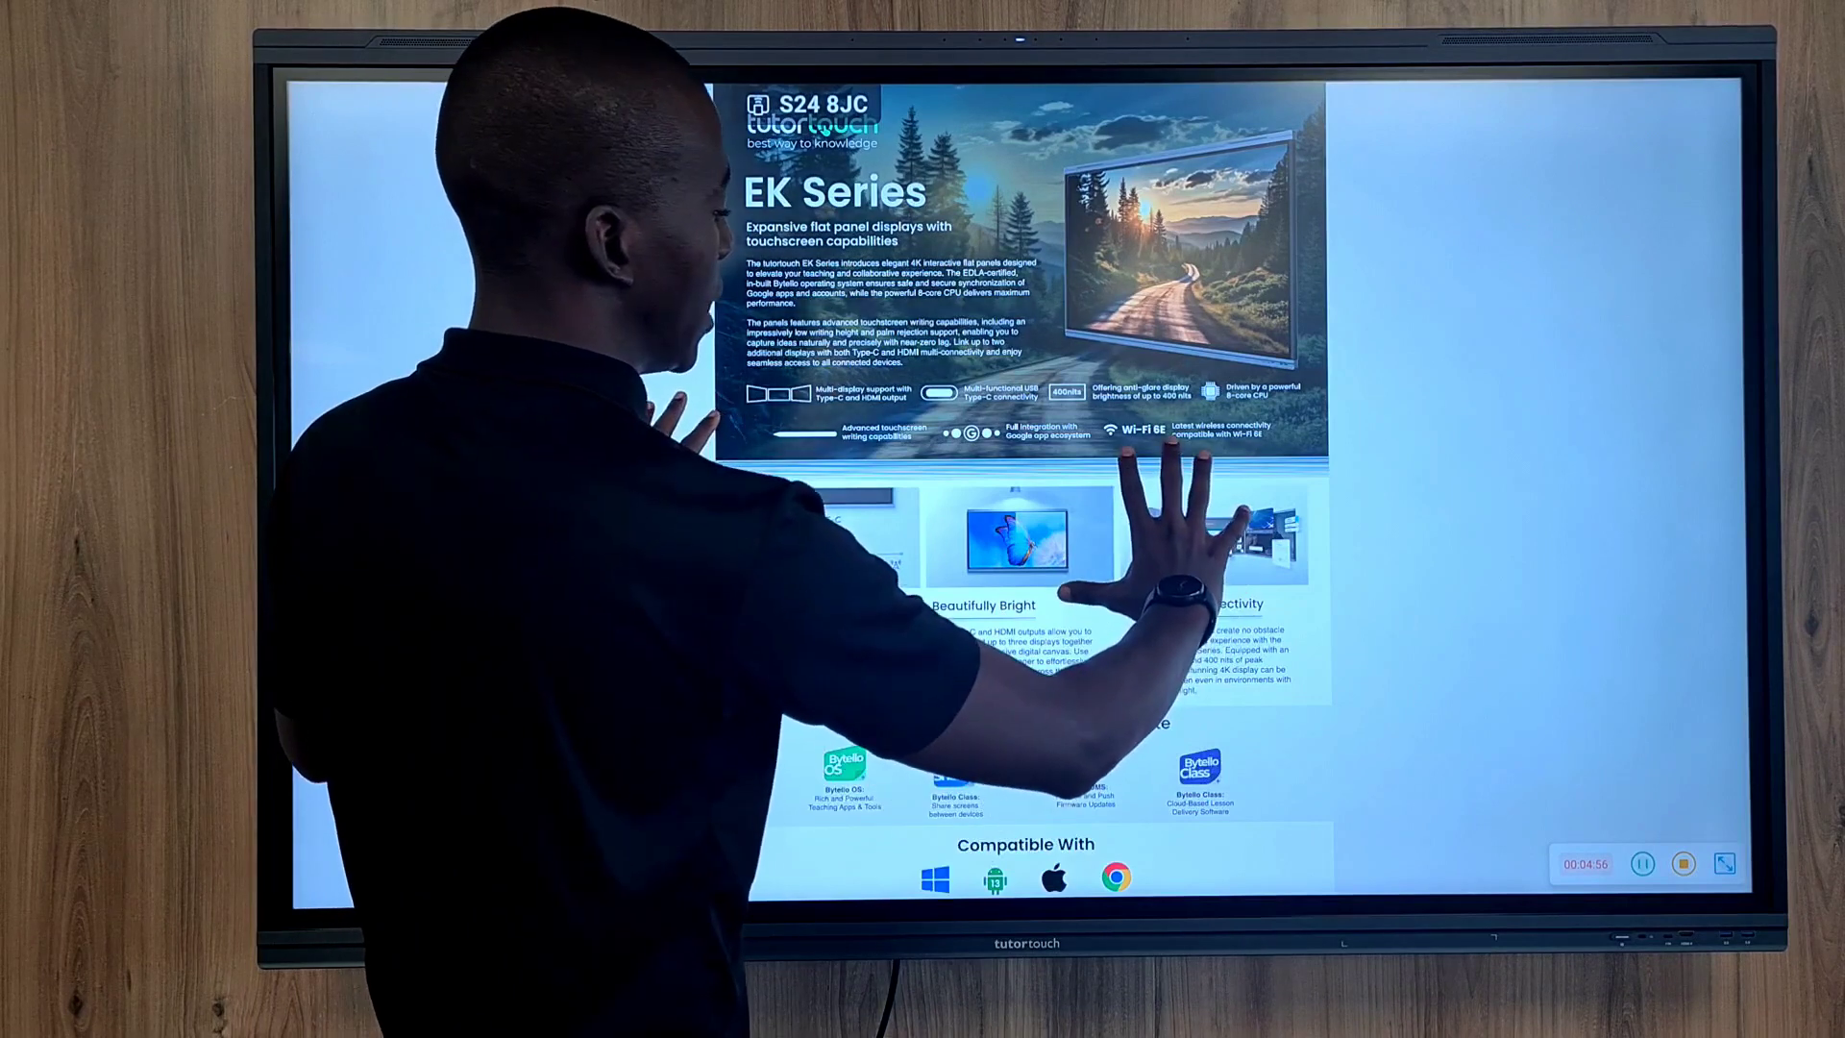
pyautogui.click(1160, 442)
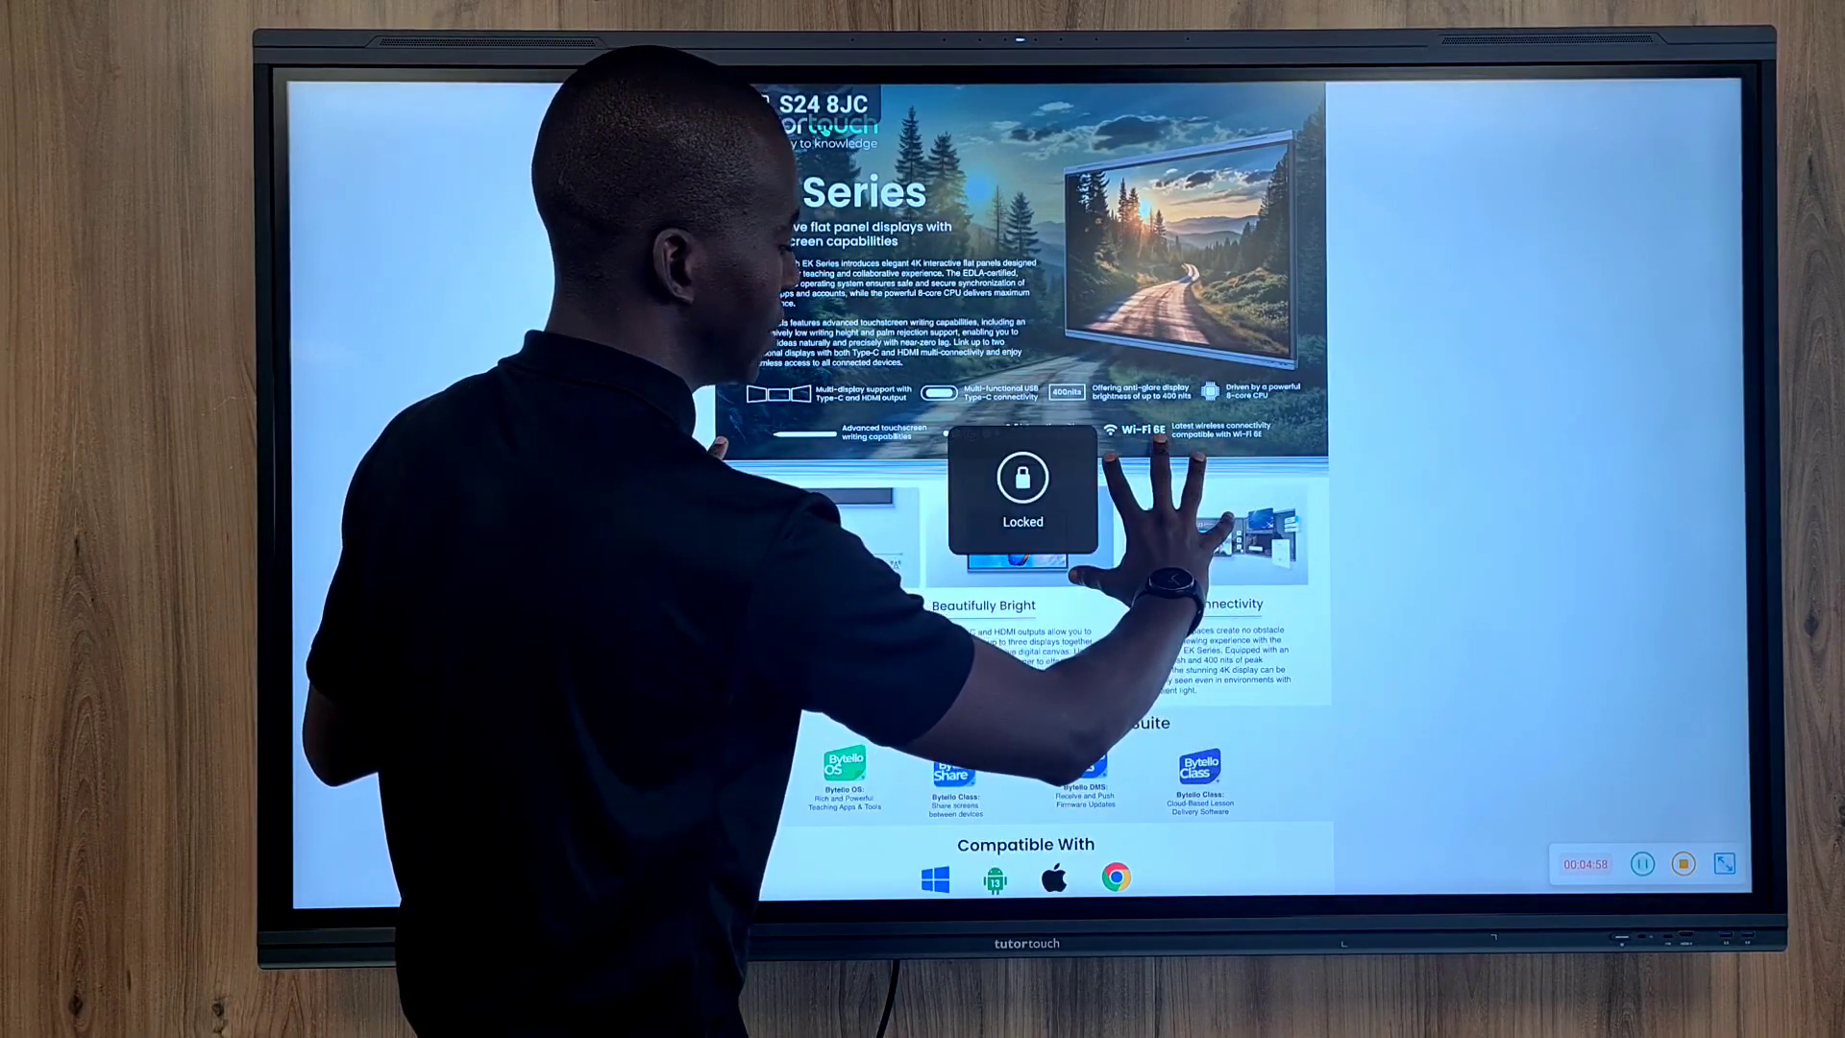